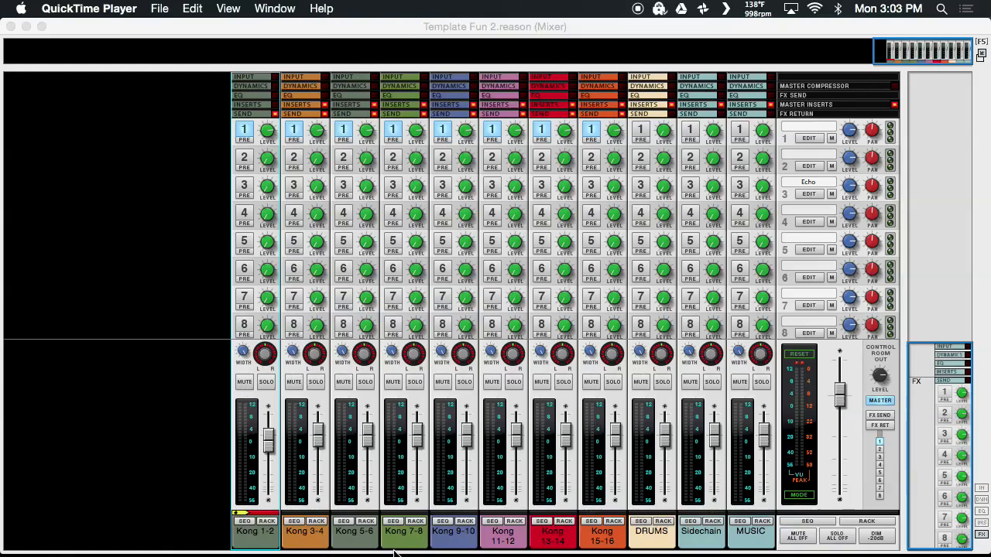
- Inspect the mixer's Kong 1-2, DRUMS, Sidechain and MUSIC channel strips, finishing with DRUMS selected
{"action": "left_click", "coordinate": [240, 545]}
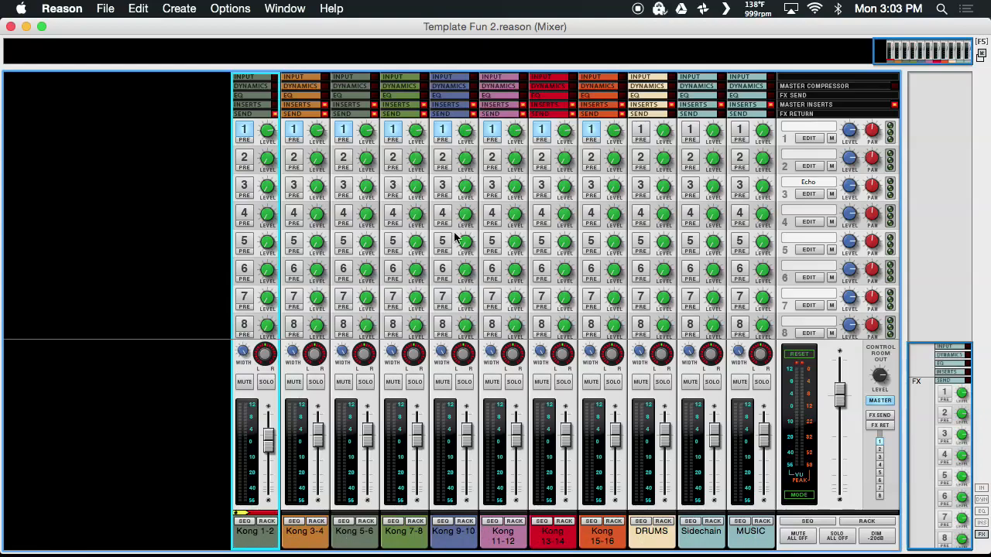
{"action": "left_click", "coordinate": [654, 544]}
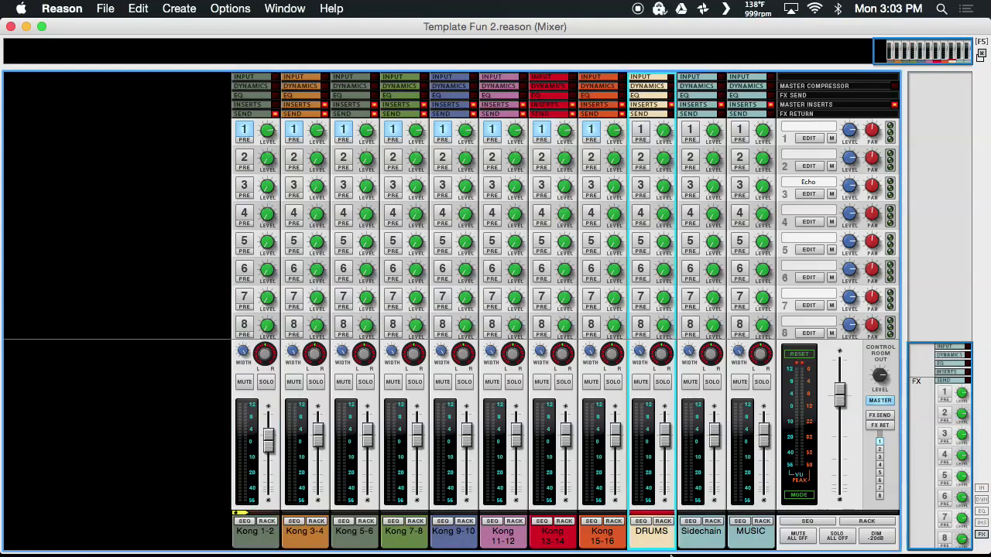
{"action": "left_click", "coordinate": [709, 545]}
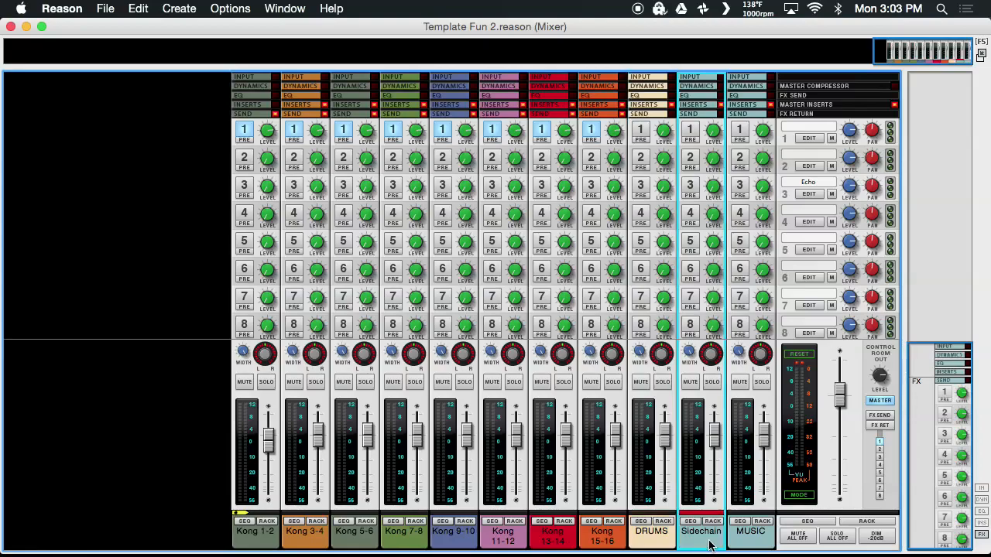
{"action": "left_click", "coordinate": [768, 545]}
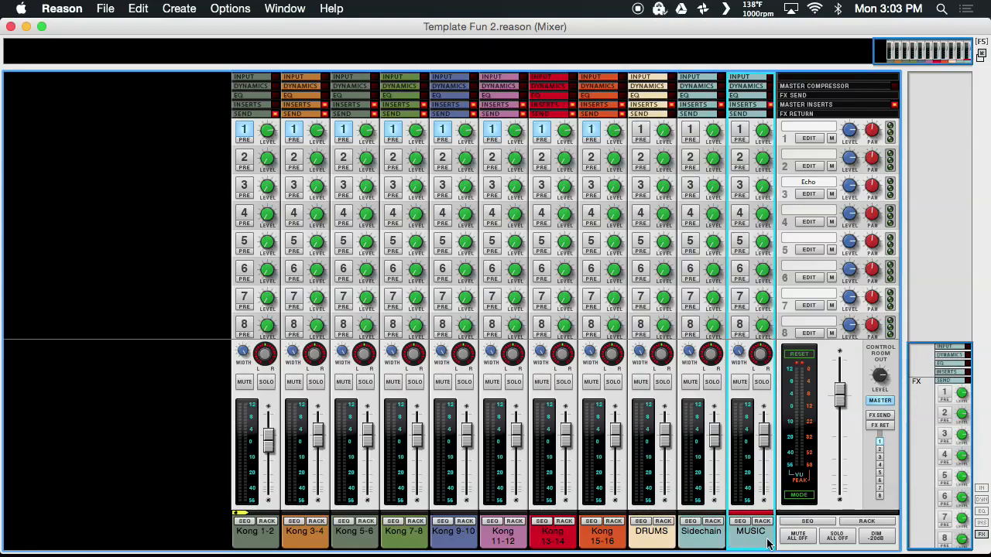
{"action": "left_click", "coordinate": [657, 542]}
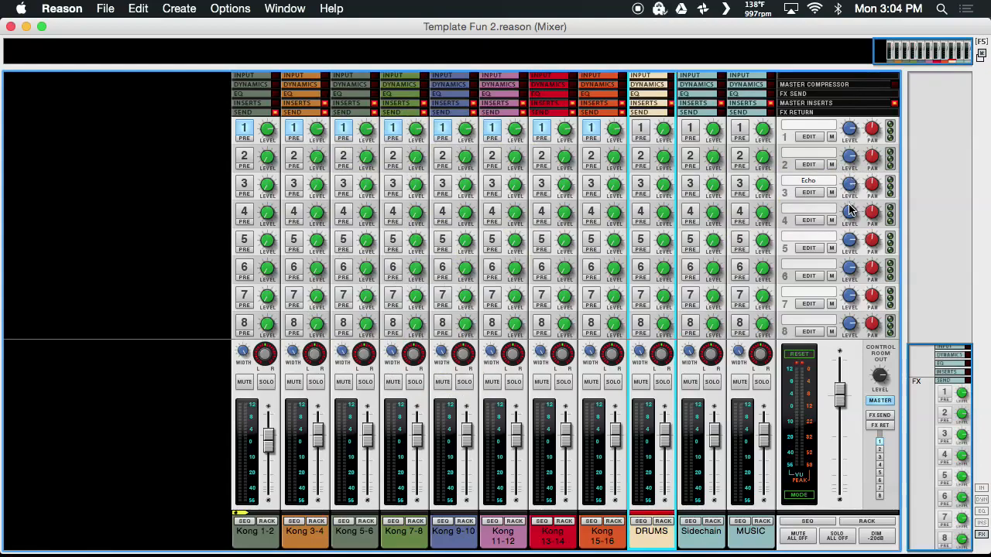
- Review the master section's FX send slots, including Echo, and return to the channel sends and FX returns
{"action": "left_click", "coordinate": [807, 99]}
{"action": "scroll", "coordinate": [807, 98], "scroll_direction": "up", "scroll_amount": 5}
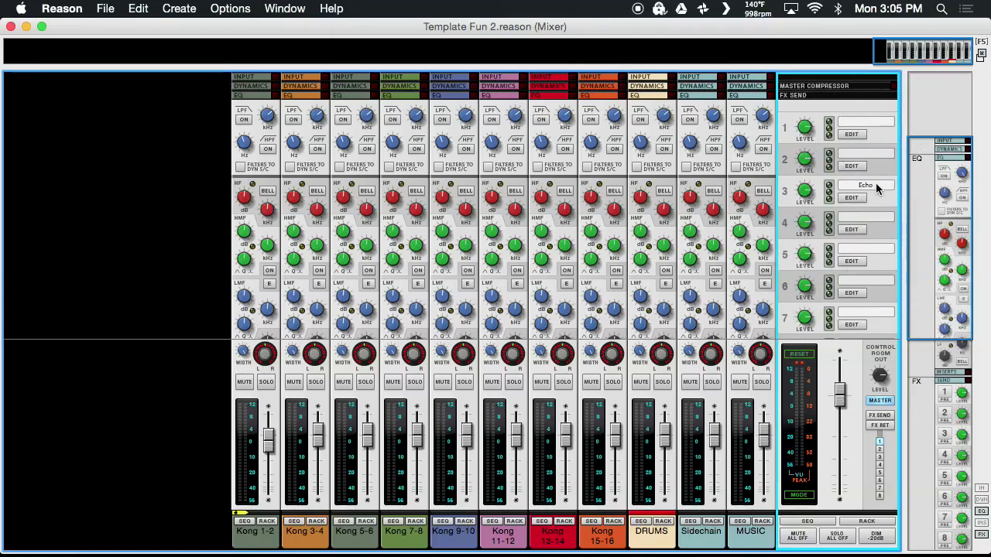
{"action": "left_click", "coordinate": [800, 96]}
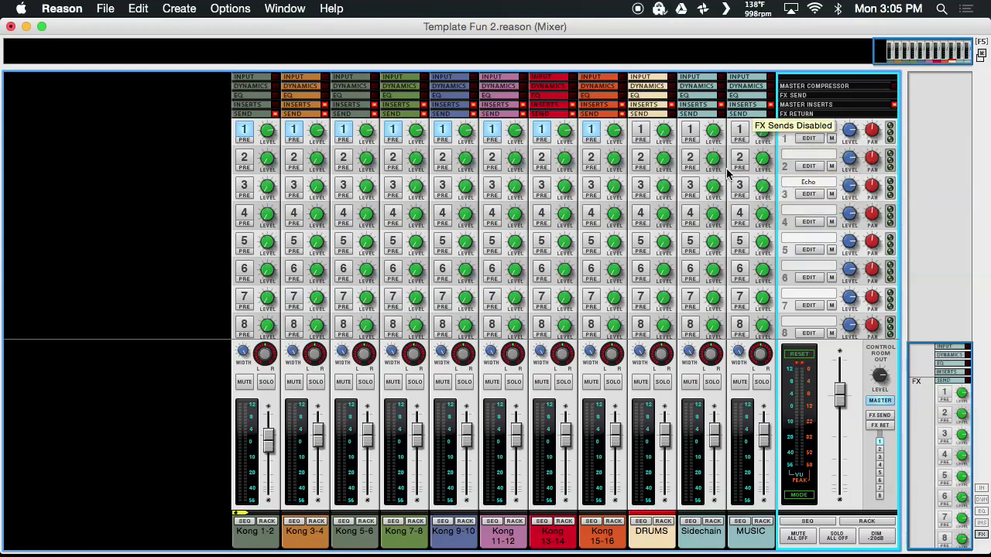
{"action": "scroll", "coordinate": [719, 206], "scroll_direction": "down", "scroll_amount": 3}
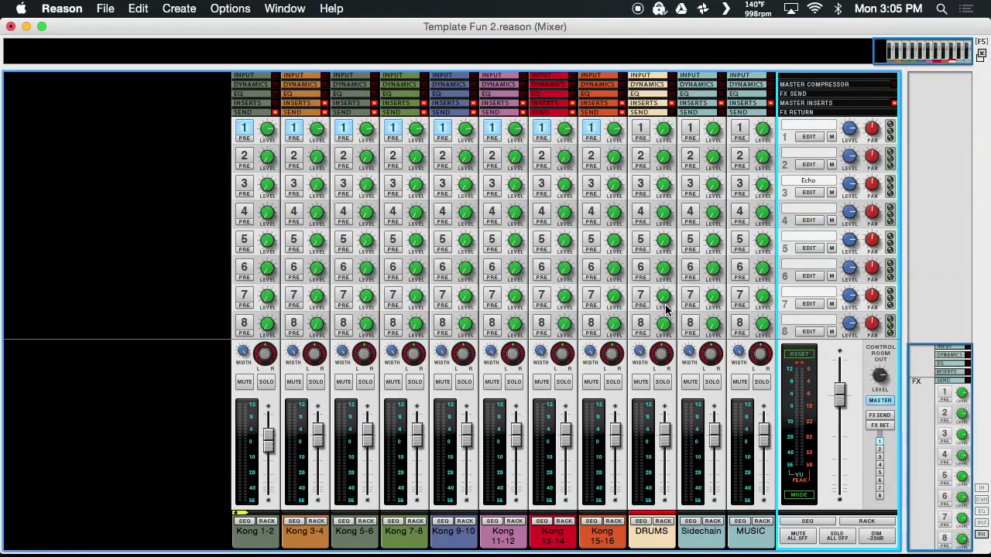
{"action": "scroll", "coordinate": [675, 318], "scroll_direction": "up", "scroll_amount": 2}
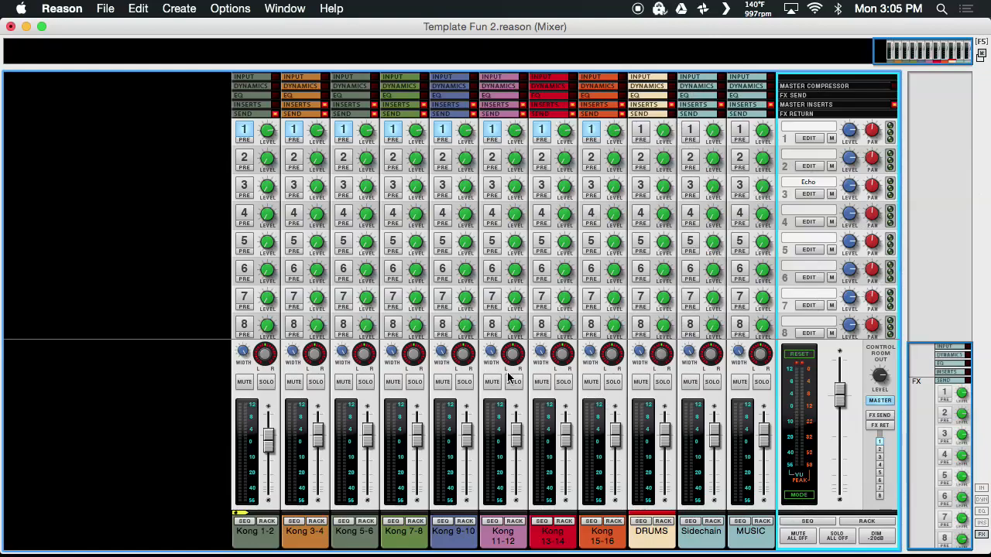
- Select the DRUMS, MUSIC and Sidechain bus channels in turn to point them out in the mixer
{"action": "left_click", "coordinate": [642, 548]}
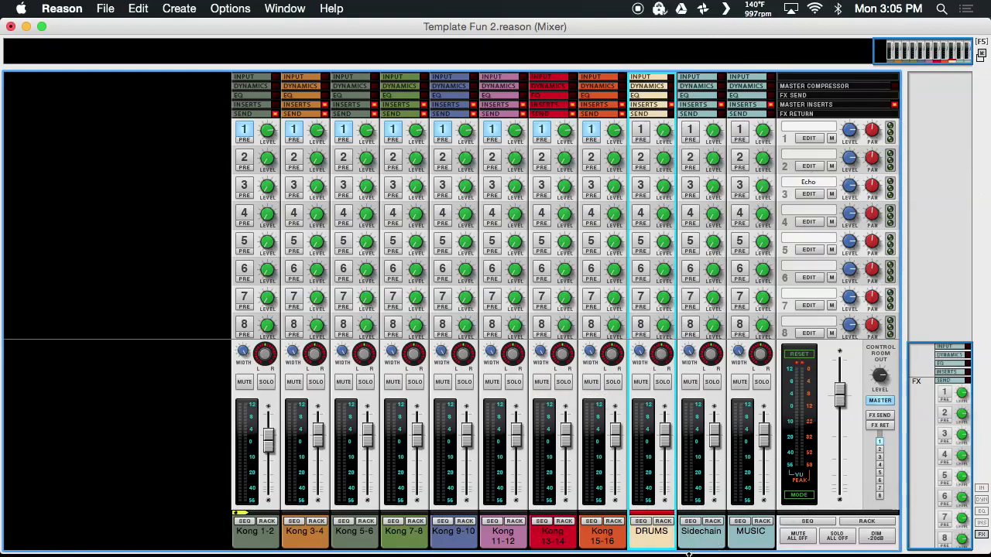
{"action": "left_click", "coordinate": [746, 539]}
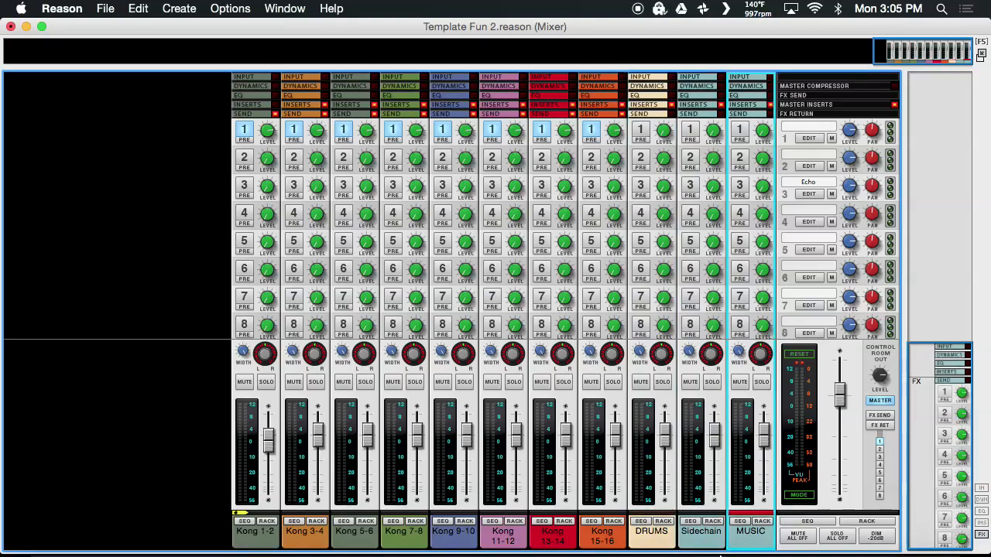
{"action": "left_click", "coordinate": [701, 534]}
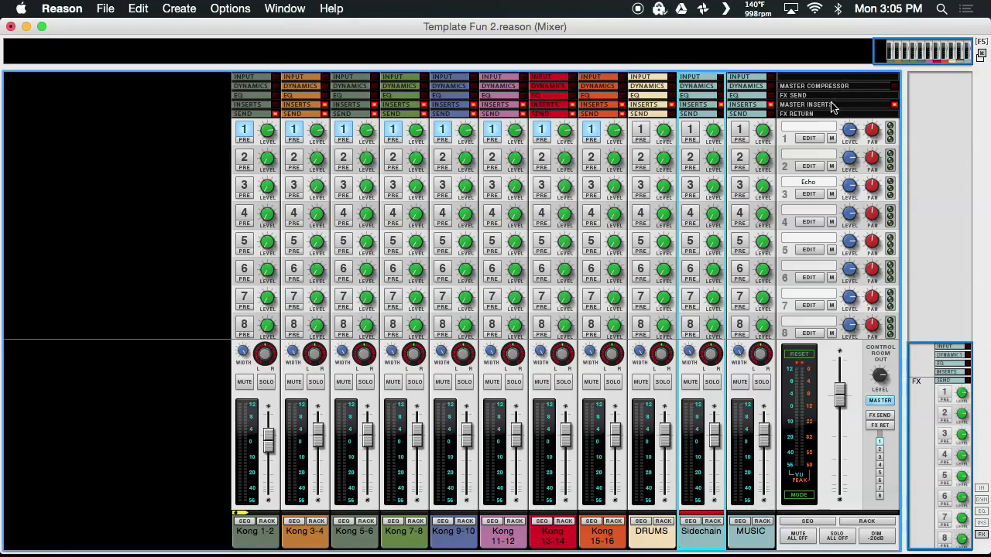
- View the master inserts' DCAM and Tube controls, return to the FX returns and deselect the master section
{"action": "left_click", "coordinate": [831, 104]}
{"action": "scroll", "coordinate": [828, 104], "scroll_direction": "up", "scroll_amount": 5}
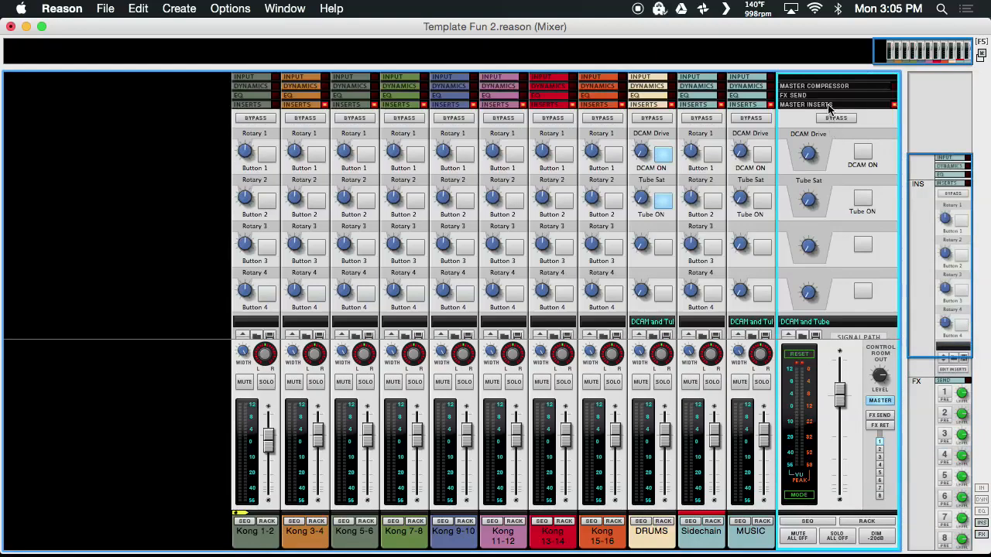
{"action": "scroll", "coordinate": [780, 197], "scroll_direction": "down", "scroll_amount": 5}
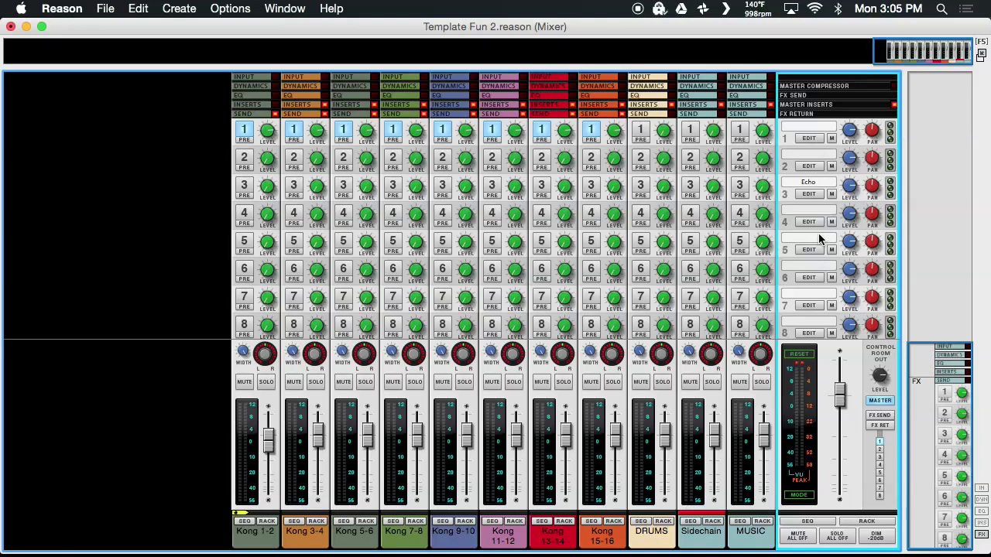
{"action": "key", "text": "ctrl+super+Escape"}
{"action": "left_click", "coordinate": [819, 235]}
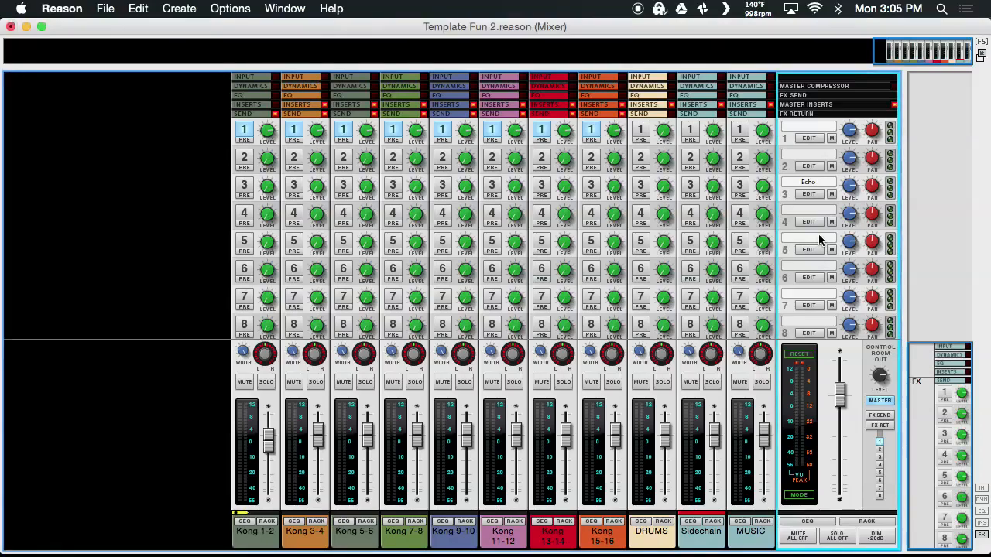
{"action": "left_click", "coordinate": [104, 142]}
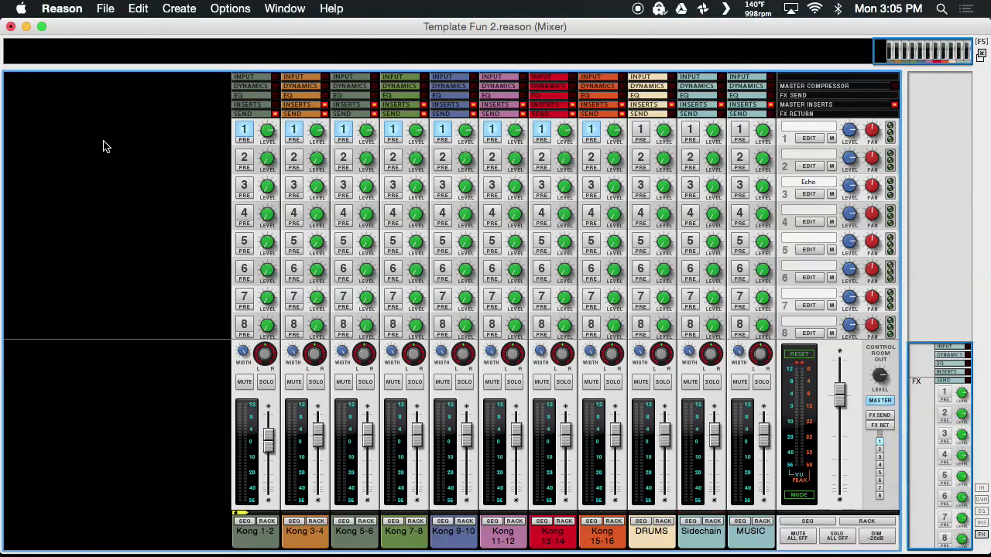
- Show the front of the rack and inspect the Etch Red and Saturation Knob inserts in the Master Section
{"action": "key", "text": "F6"}
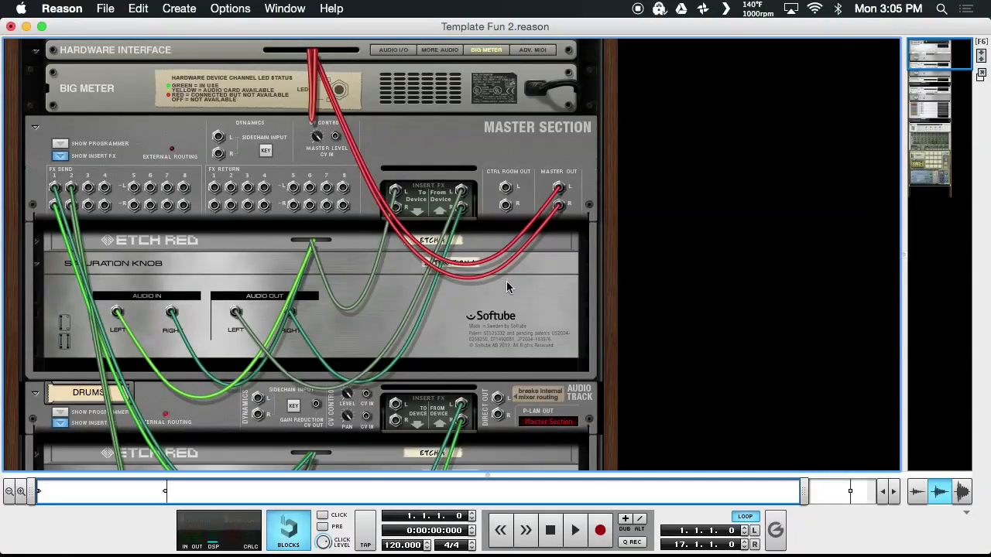
{"action": "key", "text": "Tab"}
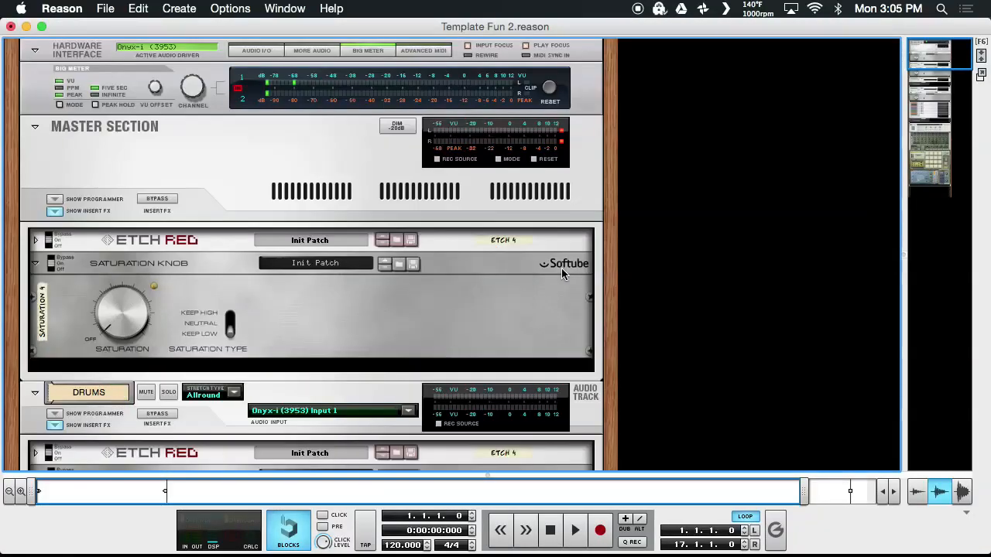
{"action": "scroll", "coordinate": [561, 268], "scroll_direction": "down", "scroll_amount": 3}
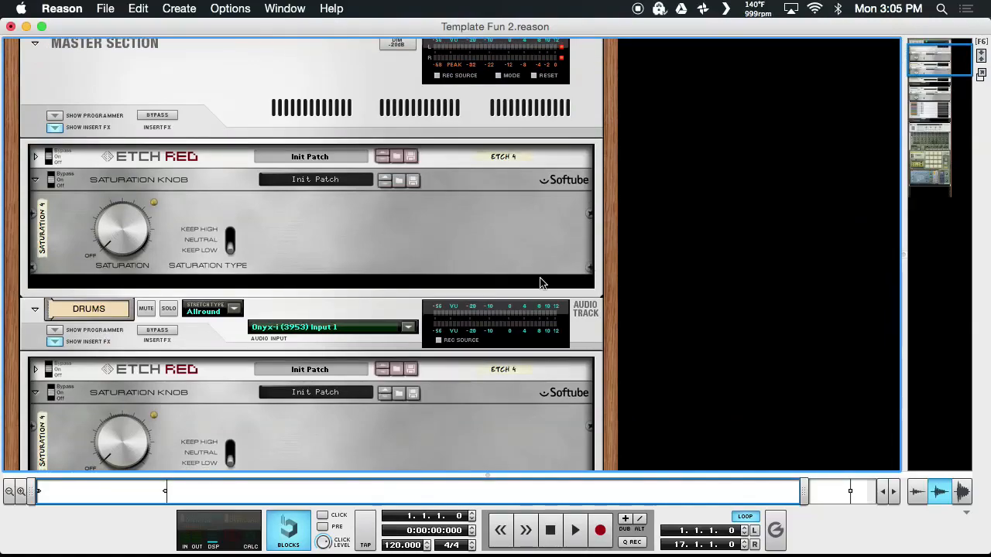
{"action": "scroll", "coordinate": [540, 280], "scroll_direction": "up", "scroll_amount": 3}
{"action": "left_click", "coordinate": [219, 242]}
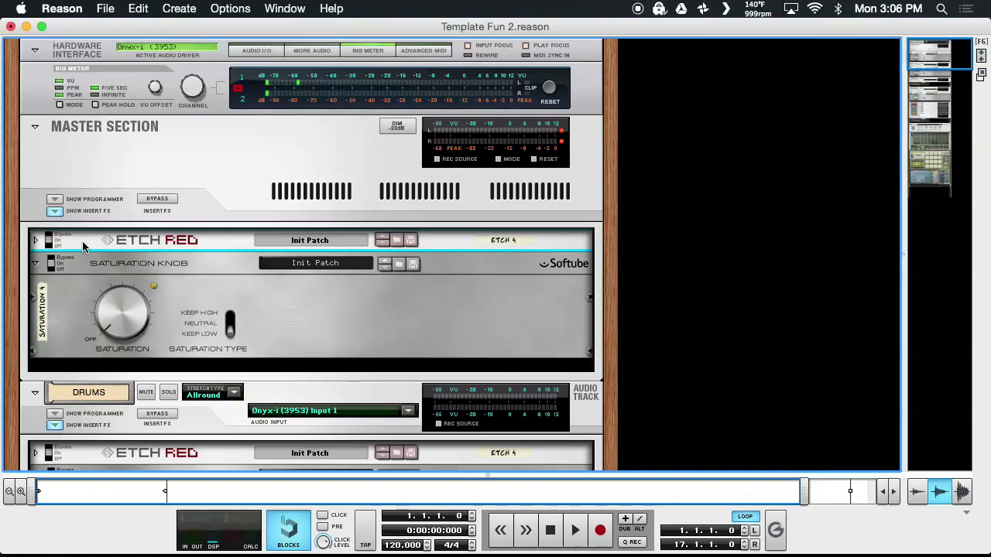
{"action": "left_click", "coordinate": [209, 341]}
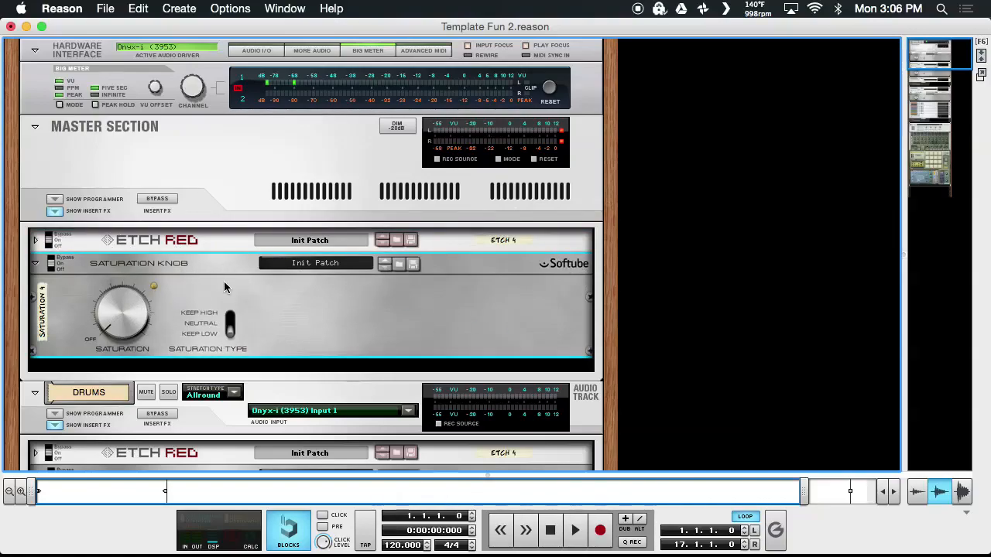
- Examine the rack's insert effects, comparing the Saturation Knob devices on the DRUMS and MUSIC tracks
{"action": "scroll", "coordinate": [235, 281], "scroll_direction": "down", "scroll_amount": 1}
{"action": "scroll", "coordinate": [235, 281], "scroll_direction": "down", "scroll_amount": 10}
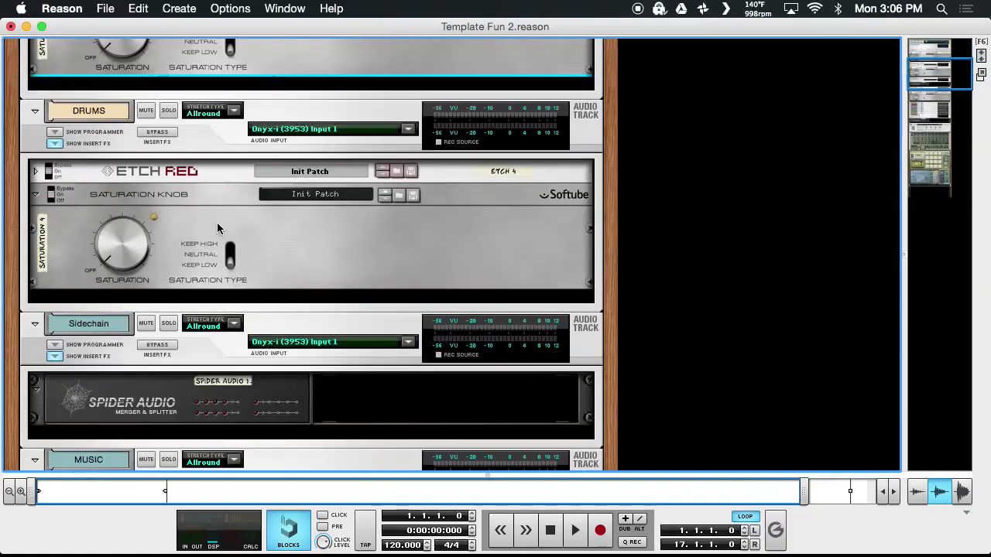
{"action": "left_click", "coordinate": [205, 234]}
{"action": "scroll", "coordinate": [205, 244], "scroll_direction": "down", "scroll_amount": 15}
{"action": "scroll", "coordinate": [206, 247], "scroll_direction": "up", "scroll_amount": 1}
{"action": "scroll", "coordinate": [542, 391], "scroll_direction": "up", "scroll_amount": 15}
{"action": "scroll", "coordinate": [668, 434], "scroll_direction": "up", "scroll_amount": 5}
{"action": "scroll", "coordinate": [674, 425], "scroll_direction": "down", "scroll_amount": 18}
{"action": "scroll", "coordinate": [674, 429], "scroll_direction": "up", "scroll_amount": 18}
{"action": "scroll", "coordinate": [676, 427], "scroll_direction": "down", "scroll_amount": 4}
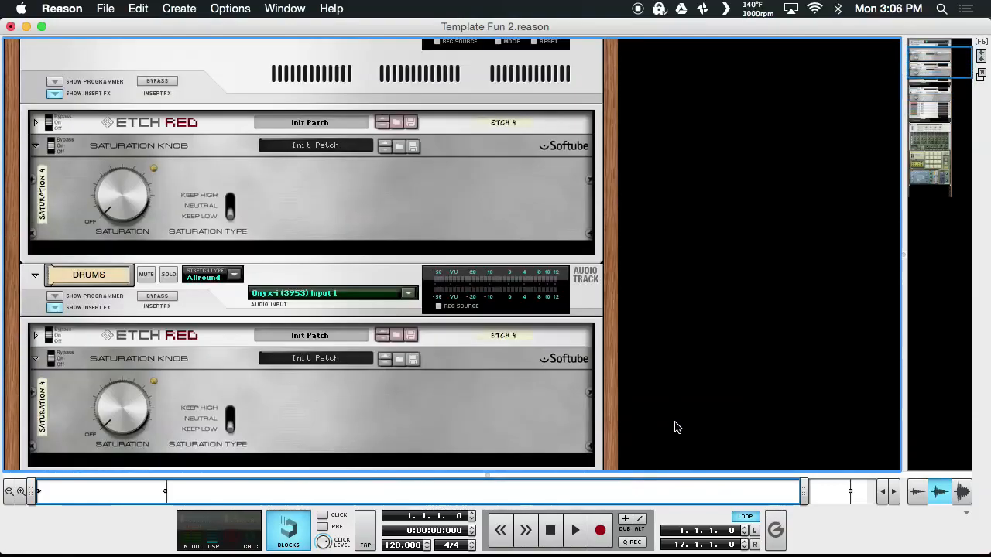
{"action": "scroll", "coordinate": [675, 426], "scroll_direction": "down", "scroll_amount": 10}
{"action": "left_click", "coordinate": [336, 137]}
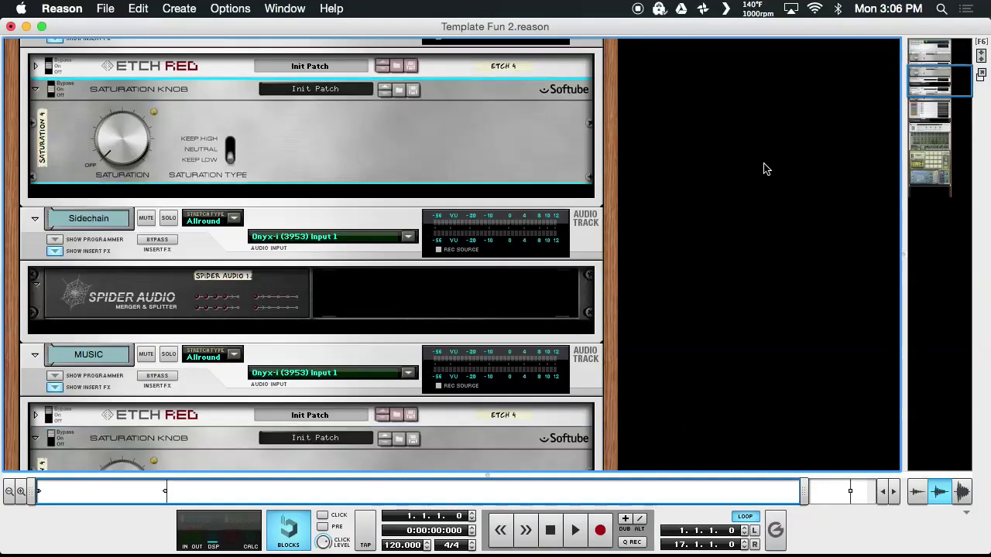
{"action": "scroll", "coordinate": [765, 168], "scroll_direction": "down", "scroll_amount": 6}
{"action": "left_click", "coordinate": [401, 335]}
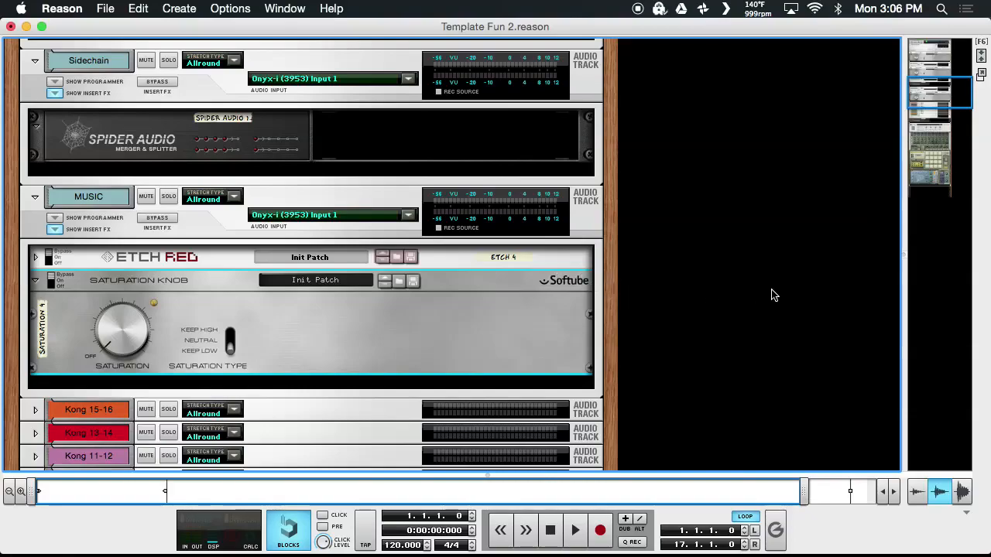
- Compare the Sidechain track's Spider Audio insert with its neighbours and select the DRUMS track's Saturation Knob
{"action": "scroll", "coordinate": [737, 301], "scroll_direction": "up", "scroll_amount": 5}
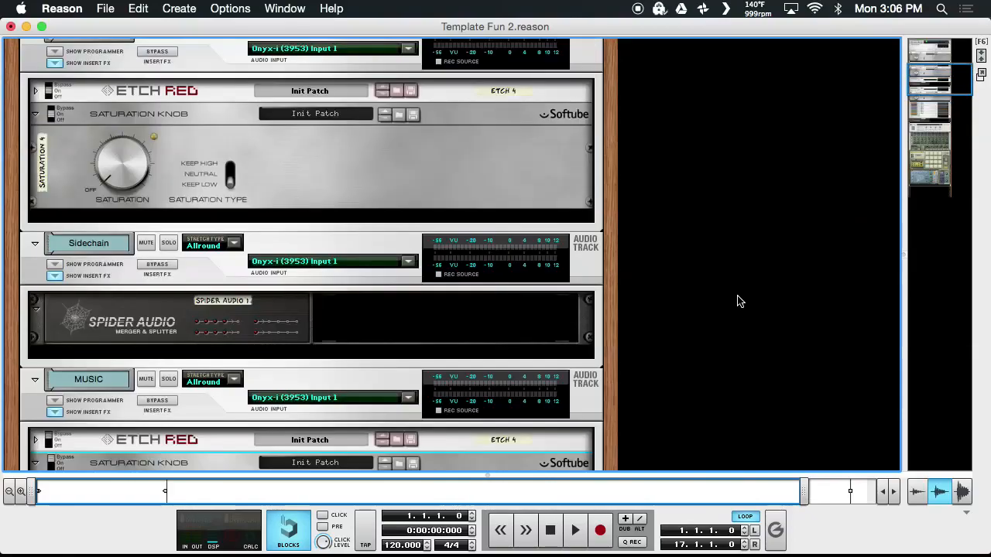
{"action": "scroll", "coordinate": [737, 301], "scroll_direction": "up", "scroll_amount": 2}
{"action": "scroll", "coordinate": [738, 301], "scroll_direction": "down", "scroll_amount": 6}
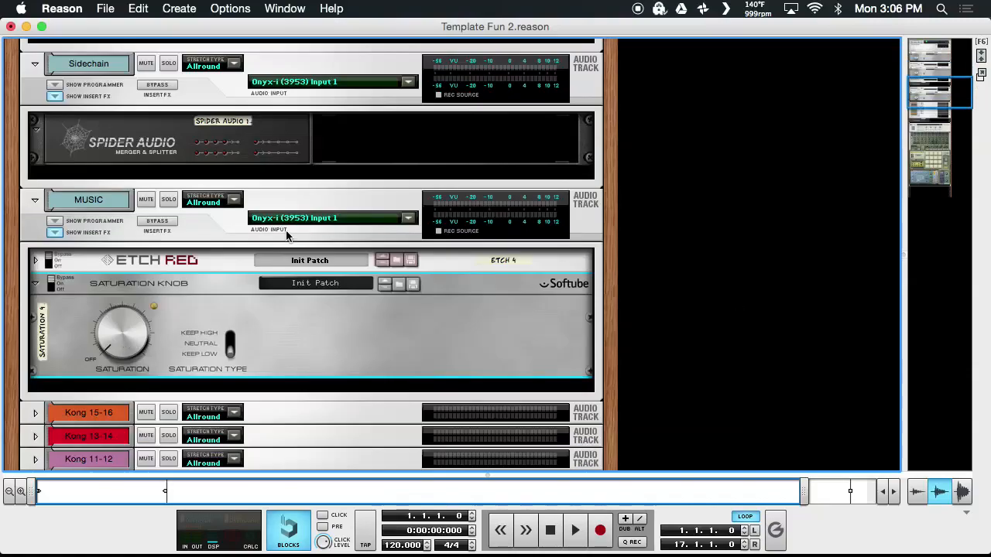
{"action": "scroll", "coordinate": [289, 222], "scroll_direction": "up", "scroll_amount": 9}
{"action": "scroll", "coordinate": [290, 223], "scroll_direction": "down", "scroll_amount": 3}
{"action": "scroll", "coordinate": [321, 337], "scroll_direction": "down", "scroll_amount": 2}
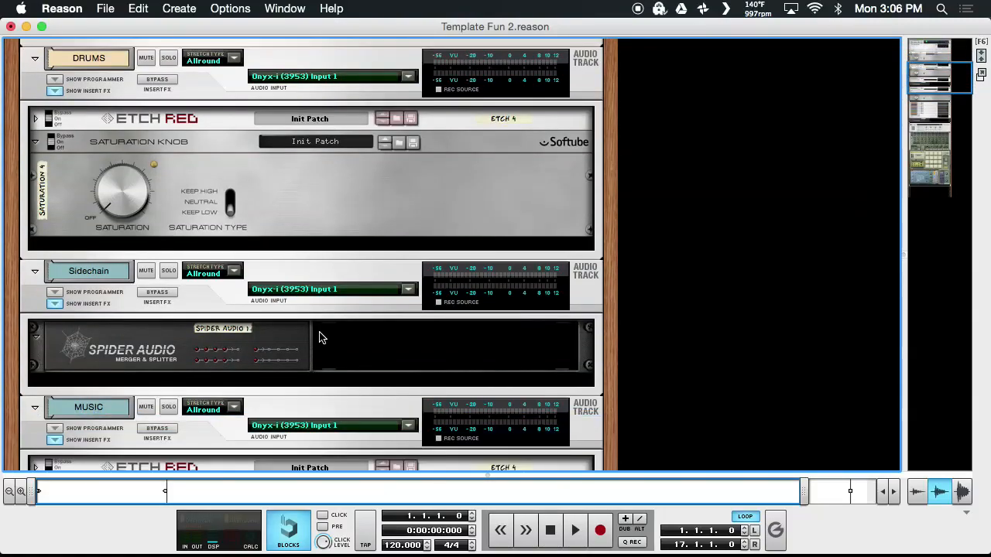
{"action": "left_click", "coordinate": [340, 188]}
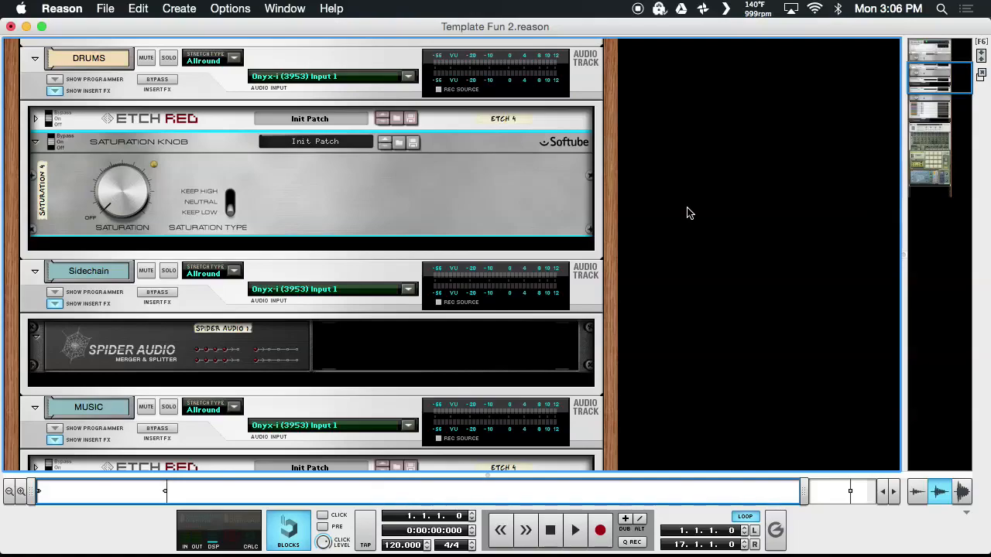
- Flip the rack to its rear and select the Master Section to inspect its FX send cabling
{"action": "scroll", "coordinate": [697, 207], "scroll_direction": "up", "scroll_amount": 5}
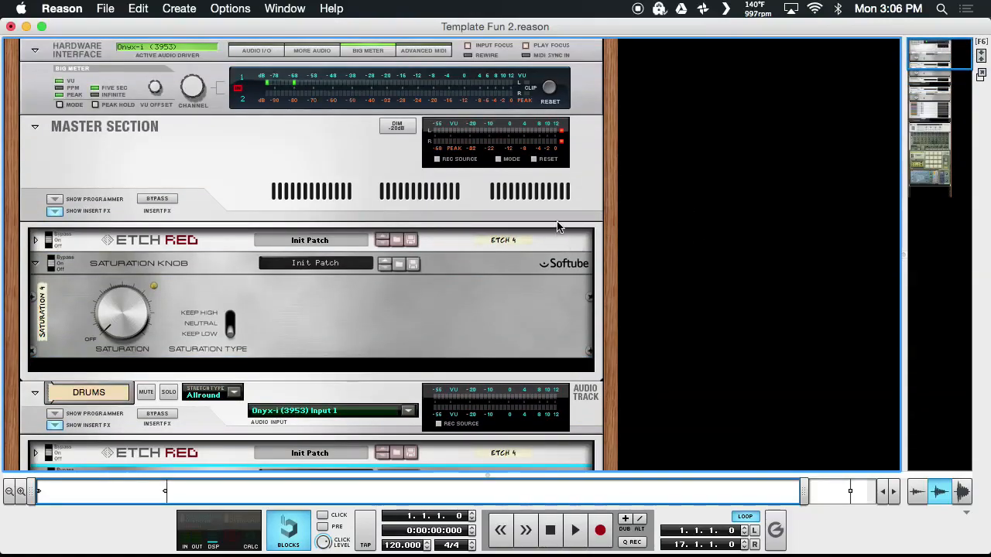
{"action": "key", "text": "Tab"}
{"action": "left_click", "coordinate": [174, 159]}
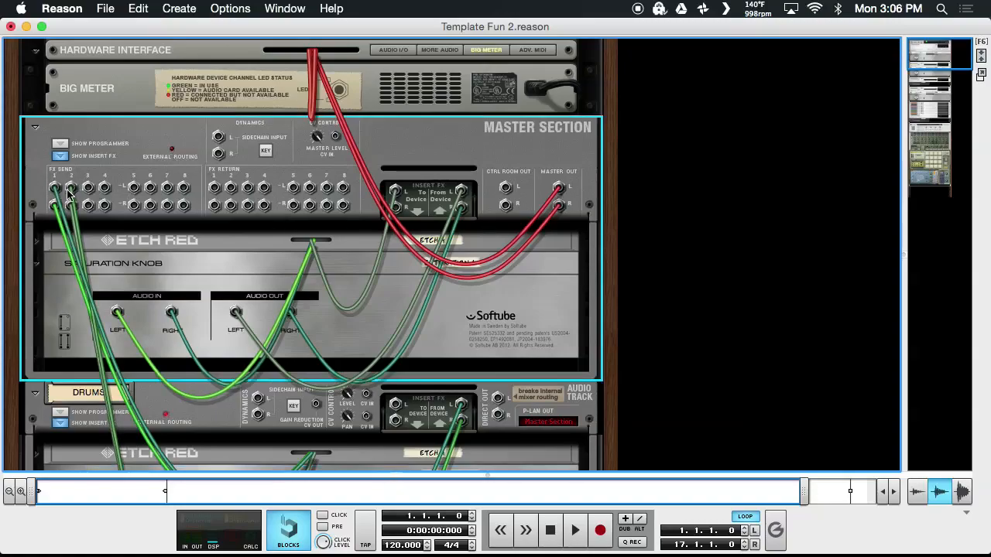
- Return to the mixer and check the master section's FX send slots, restoring the FX return view
{"action": "key", "text": "F5"}
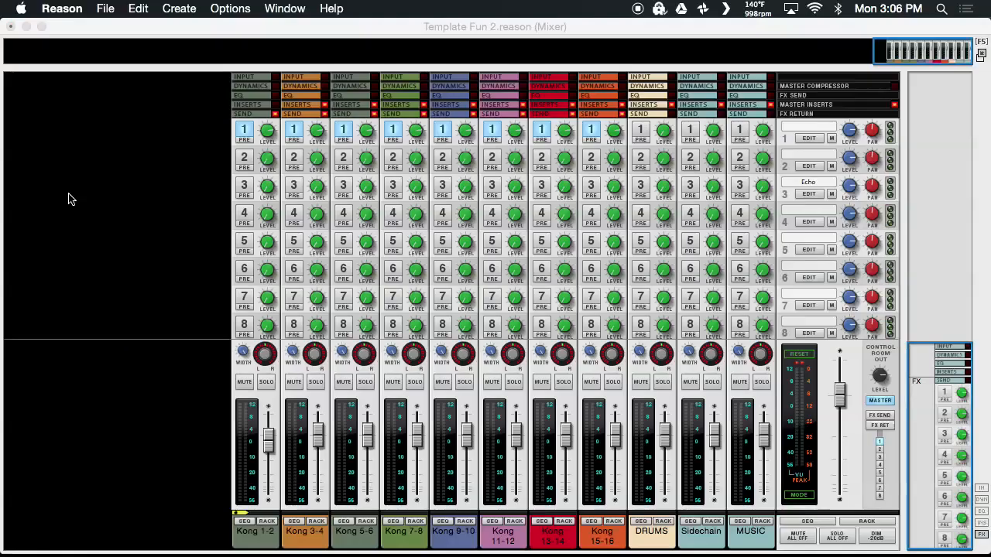
{"action": "left_click", "coordinate": [802, 96]}
{"action": "scroll", "coordinate": [797, 98], "scroll_direction": "up", "scroll_amount": 5}
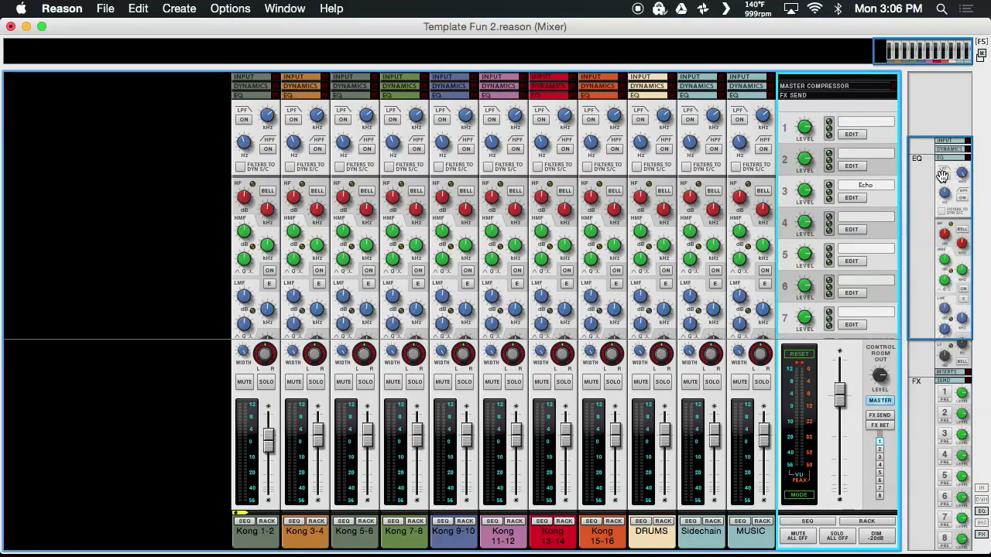
{"action": "left_click", "coordinate": [810, 96]}
- Show the Master Section's insert effects on the front of the rack from the mixer's master inserts
{"action": "left_click", "coordinate": [804, 104]}
{"action": "left_click", "coordinate": [803, 105]}
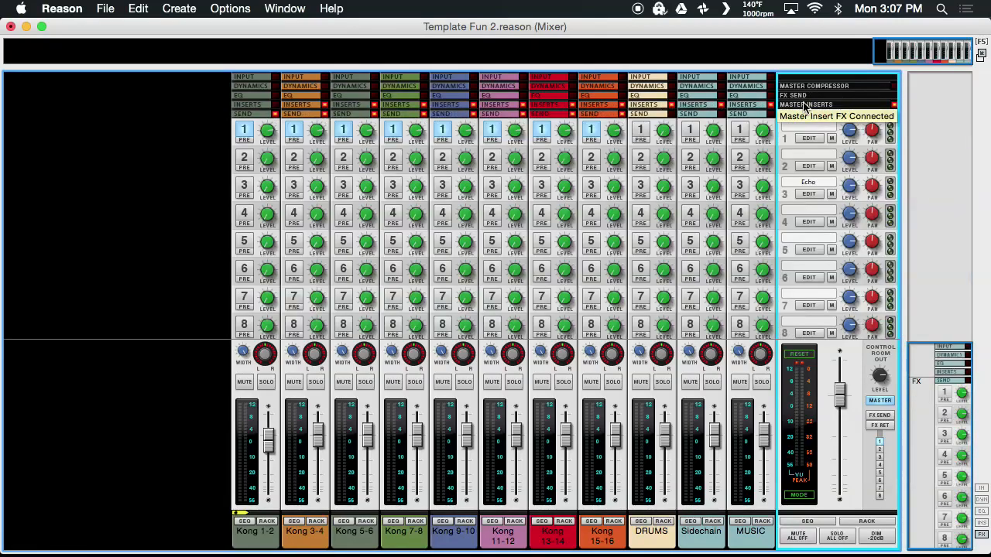
{"action": "double_click", "coordinate": [803, 104]}
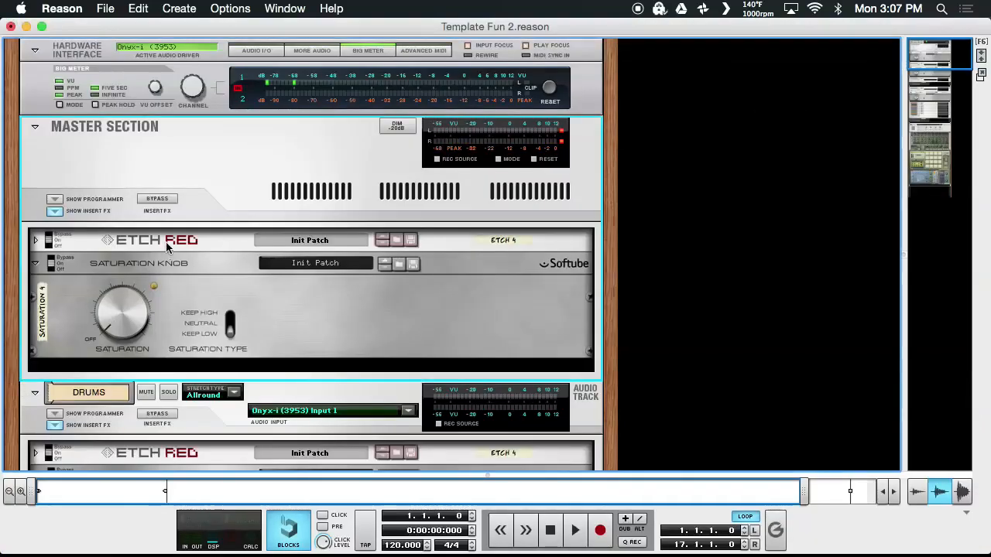
- Flip the rack to its rear and follow the Master Section's FX send cables down past the DRUMS inserts
{"action": "key", "text": "Tab"}
{"action": "scroll", "coordinate": [161, 240], "scroll_direction": "down", "scroll_amount": 3}
{"action": "left_click_drag", "start_coordinate": [53, 116], "coordinate": [65, 76]}
{"action": "key", "text": "super+z"}
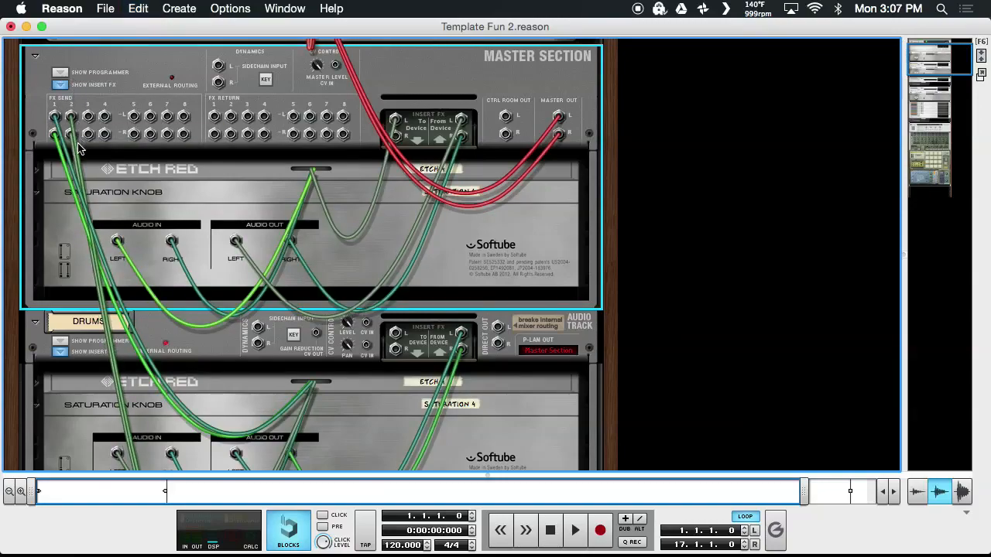
{"action": "scroll", "coordinate": [62, 116], "scroll_direction": "down", "scroll_amount": 5}
{"action": "scroll", "coordinate": [61, 116], "scroll_direction": "down", "scroll_amount": 12}
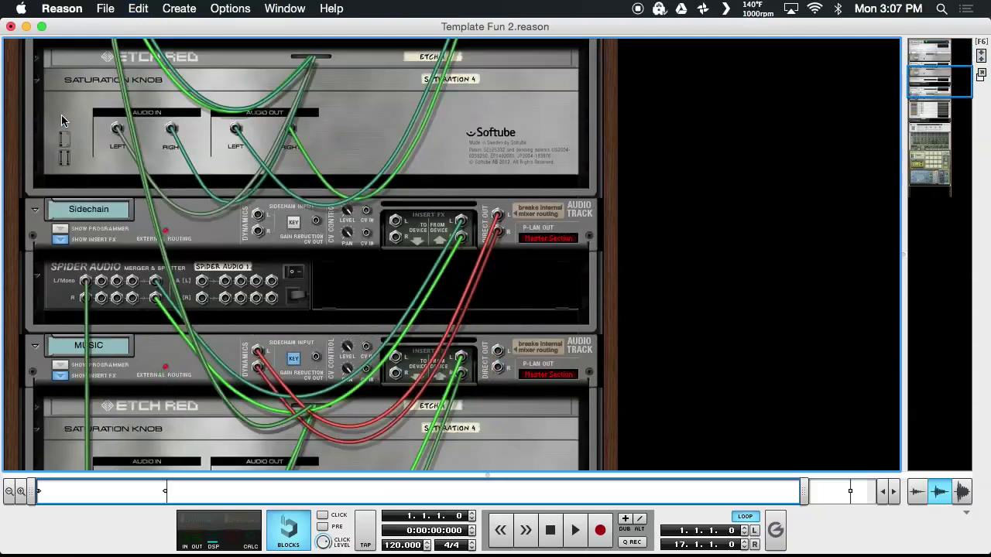
- Compare the Master Section's FX send 1 and 2 jacks with the cabling of the DRUMS track's insert effects
{"action": "scroll", "coordinate": [68, 141], "scroll_direction": "up", "scroll_amount": 15}
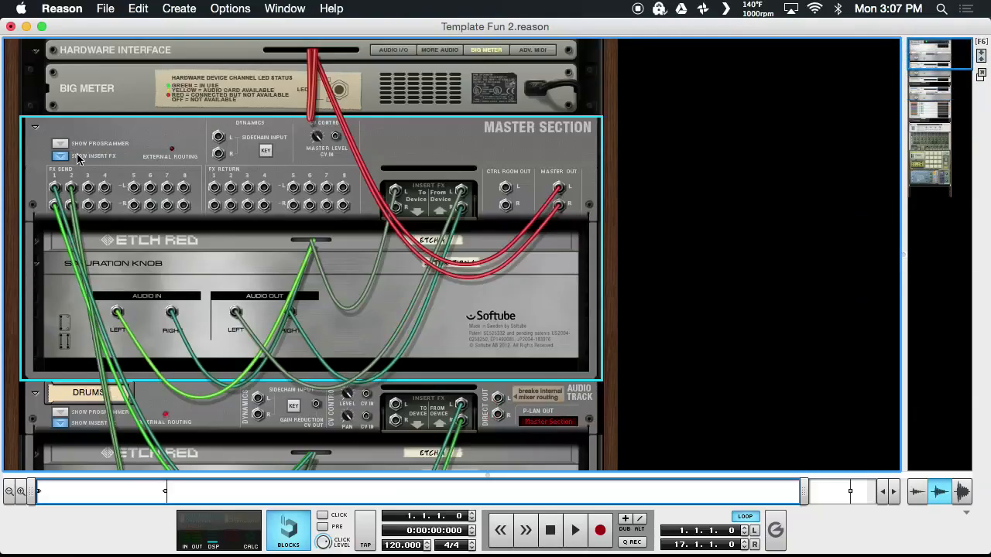
{"action": "scroll", "coordinate": [87, 174], "scroll_direction": "down", "scroll_amount": 10}
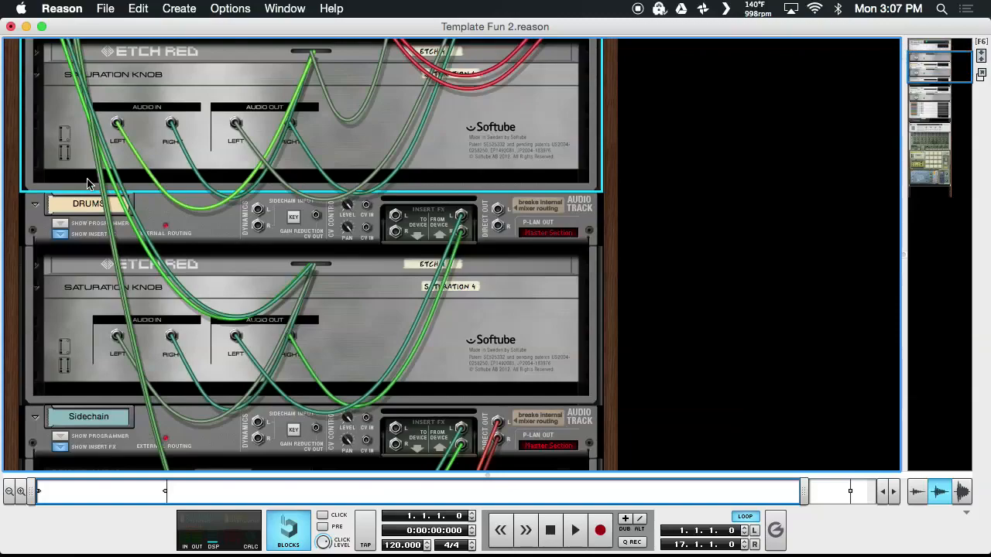
{"action": "scroll", "coordinate": [88, 184], "scroll_direction": "down", "scroll_amount": 5}
{"action": "scroll", "coordinate": [88, 183], "scroll_direction": "up", "scroll_amount": 15}
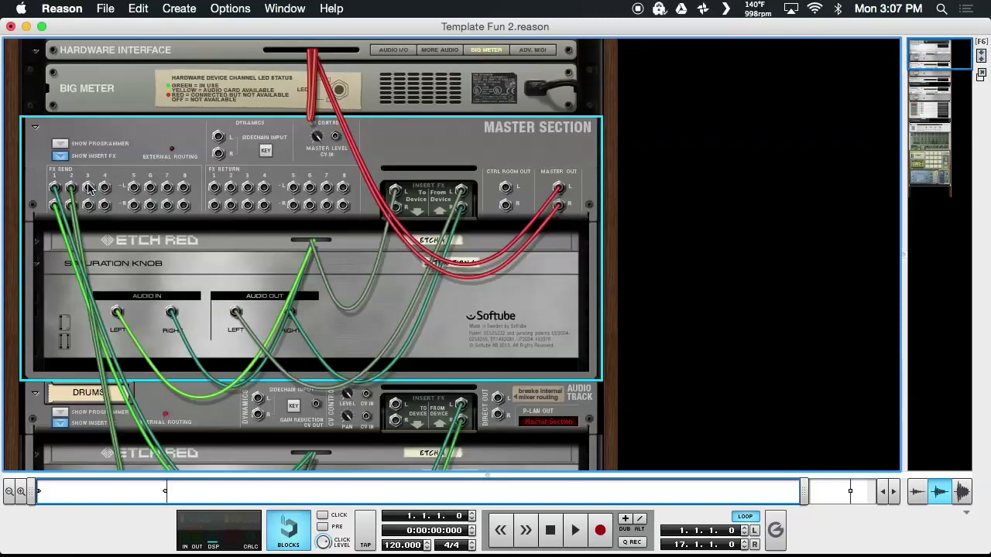
{"action": "scroll", "coordinate": [89, 188], "scroll_direction": "down", "scroll_amount": 2}
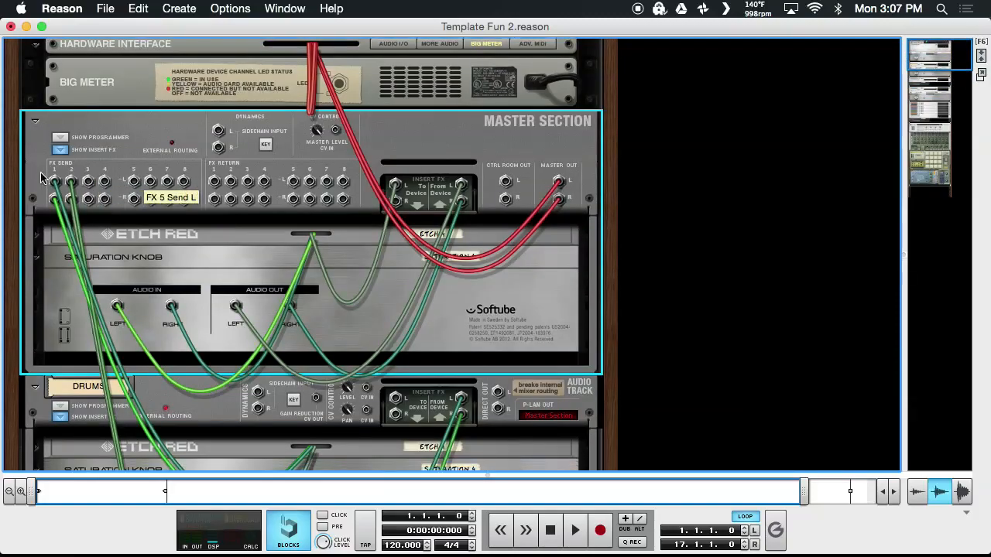
{"action": "scroll", "coordinate": [105, 183], "scroll_direction": "down", "scroll_amount": 6}
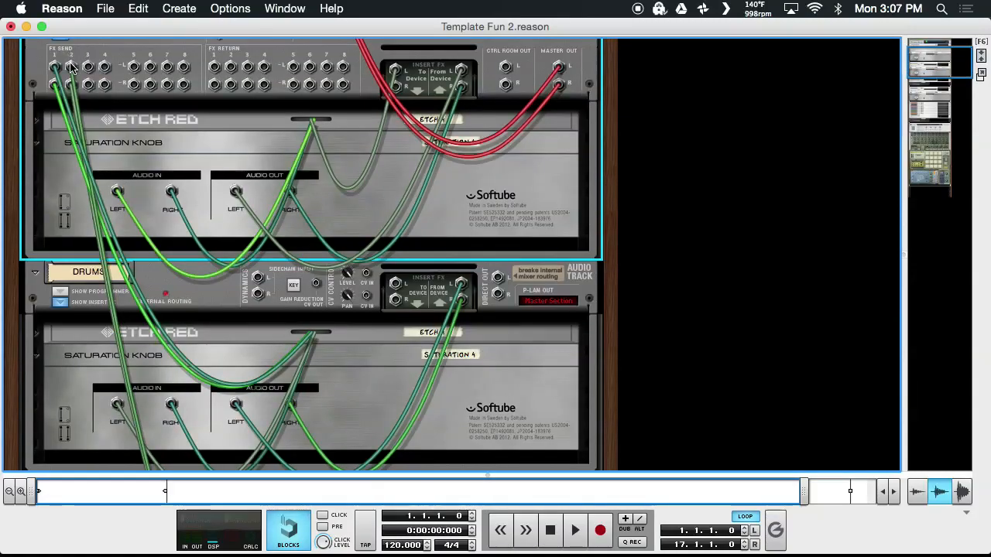
{"action": "left_click_drag", "start_coordinate": [55, 68], "coordinate": [59, 132]}
{"action": "scroll", "coordinate": [69, 190], "scroll_direction": "down", "scroll_amount": 8}
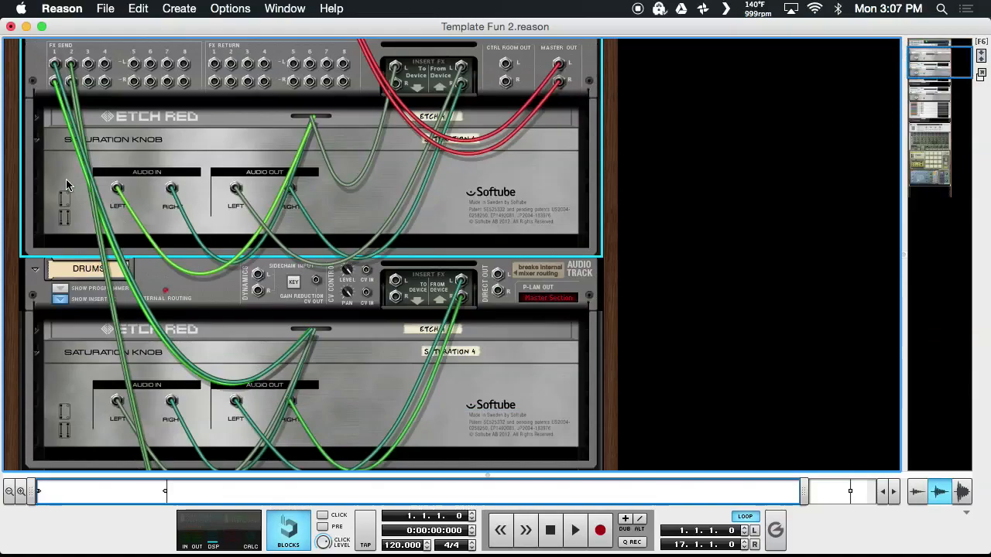
- Unfold the DRUMS track's Etch Red and trace the Master Section's FX send cables to its rear jacks
{"action": "left_click", "coordinate": [37, 251]}
{"action": "scroll", "coordinate": [203, 220], "scroll_direction": "down", "scroll_amount": 13}
{"action": "scroll", "coordinate": [186, 206], "scroll_direction": "down", "scroll_amount": 20}
{"action": "scroll", "coordinate": [168, 191], "scroll_direction": "up", "scroll_amount": 8}
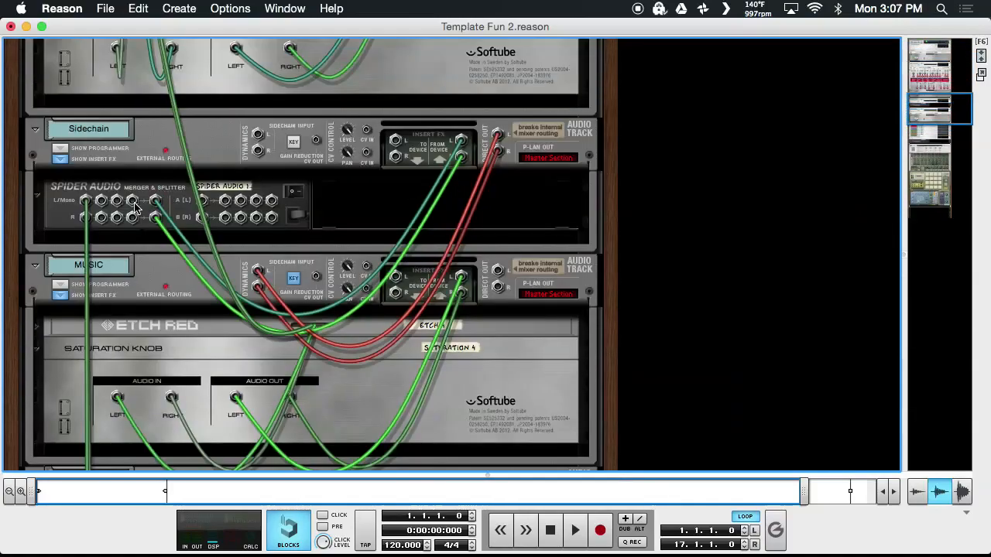
{"action": "scroll", "coordinate": [134, 208], "scroll_direction": "up", "scroll_amount": 16}
{"action": "scroll", "coordinate": [134, 207], "scroll_direction": "down", "scroll_amount": 3}
{"action": "scroll", "coordinate": [134, 207], "scroll_direction": "up", "scroll_amount": 15}
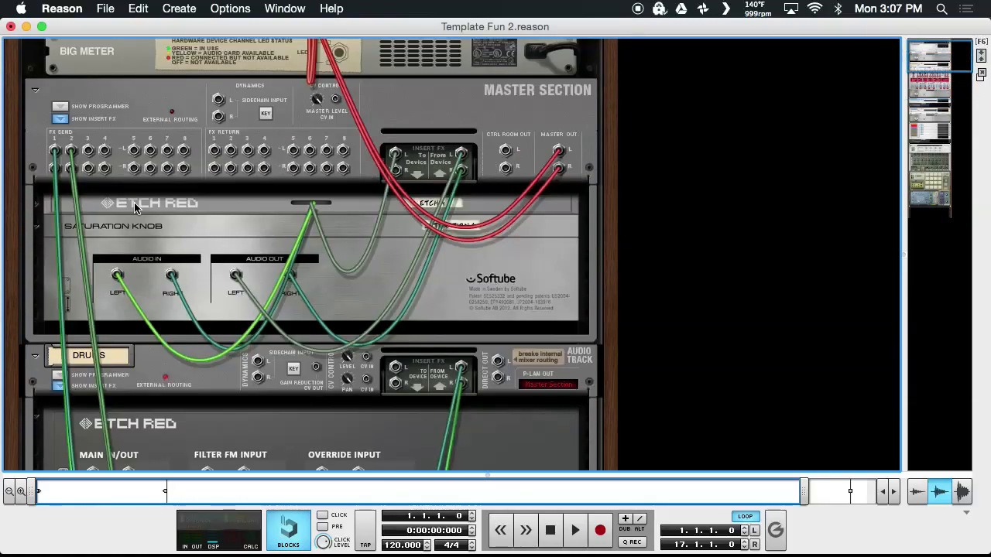
{"action": "scroll", "coordinate": [134, 207], "scroll_direction": "down", "scroll_amount": 20}
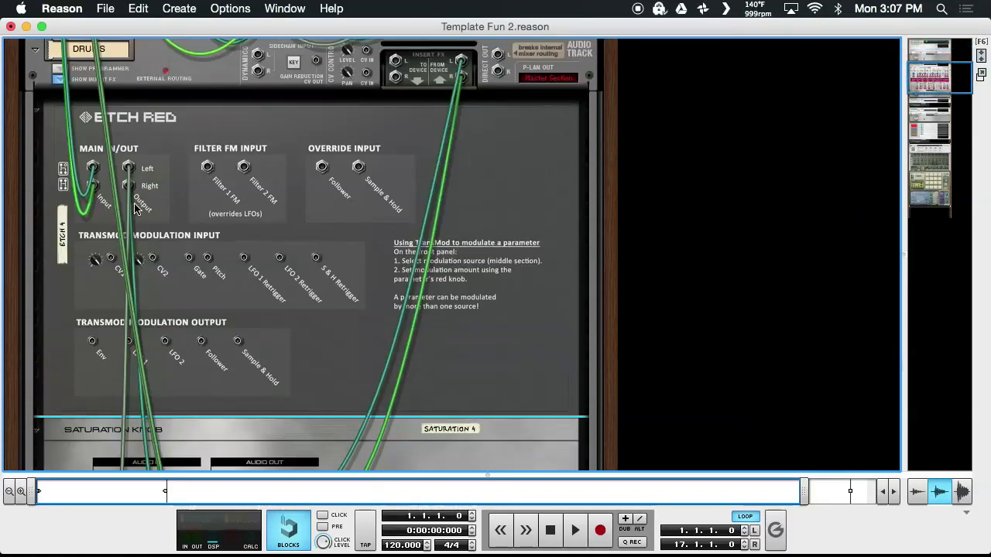
{"action": "scroll", "coordinate": [134, 208], "scroll_direction": "down", "scroll_amount": 5}
- Check the DRUMS track's Etch Red on the front of the rack, return to the rear, and fold the device
{"action": "key", "text": "Tab"}
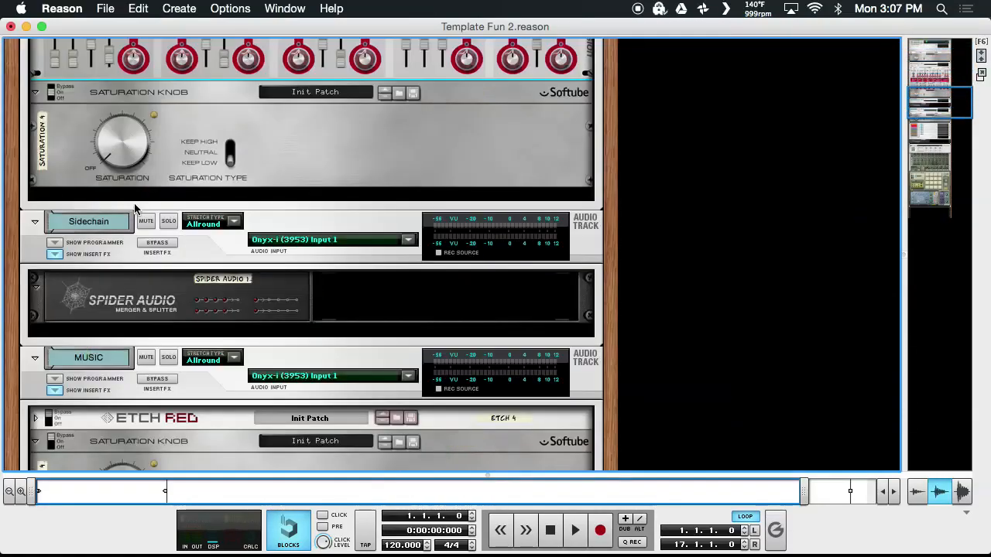
{"action": "scroll", "coordinate": [134, 208], "scroll_direction": "up", "scroll_amount": 5}
{"action": "scroll", "coordinate": [133, 207], "scroll_direction": "up", "scroll_amount": 8}
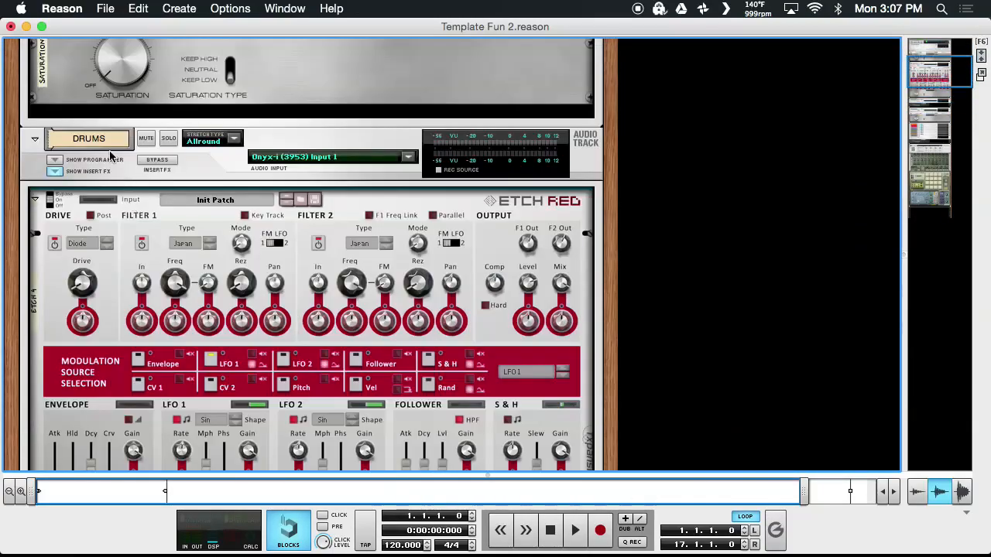
{"action": "key", "text": "Tab"}
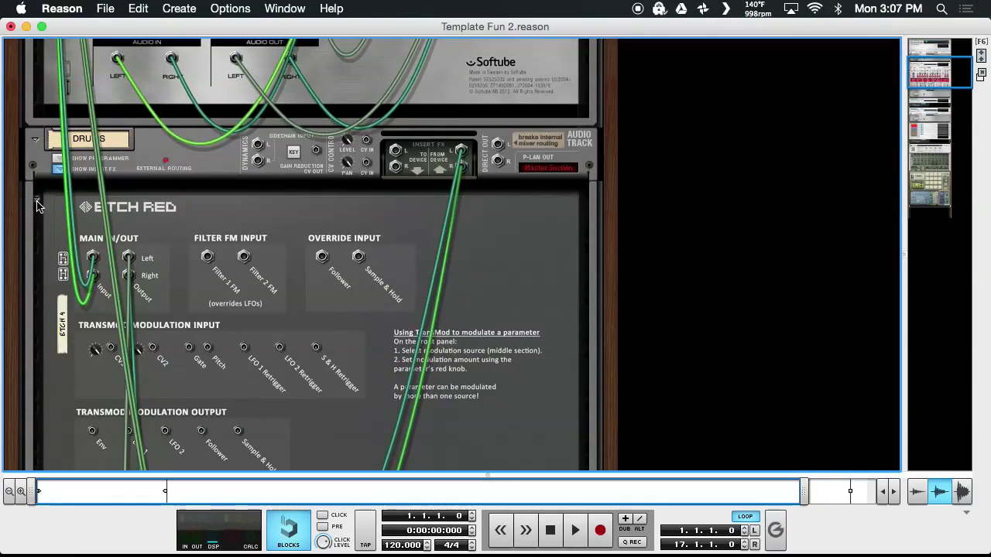
{"action": "left_click", "coordinate": [36, 203]}
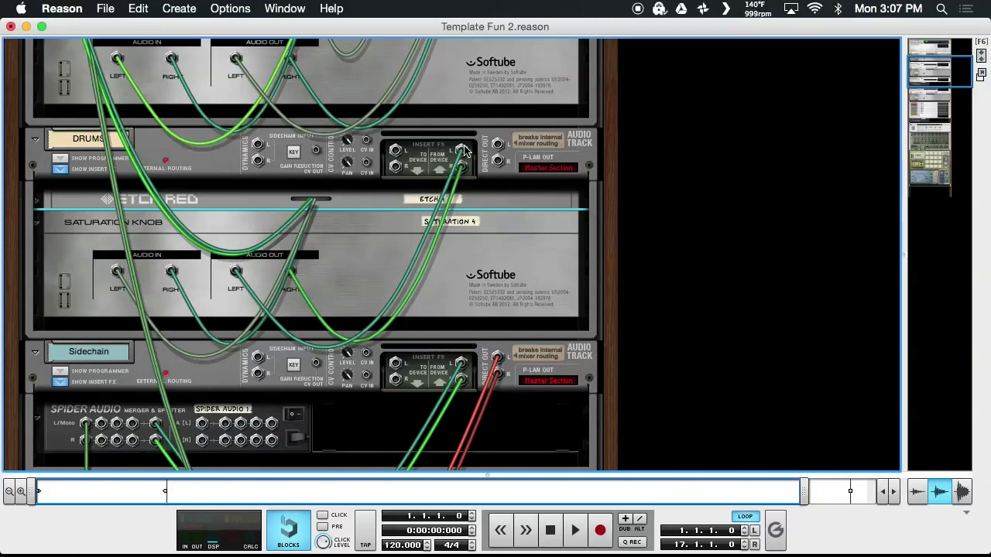
- Select the DRUMS track and inspect its insert return and direct out jacks on the rear
{"action": "left_click", "coordinate": [545, 141]}
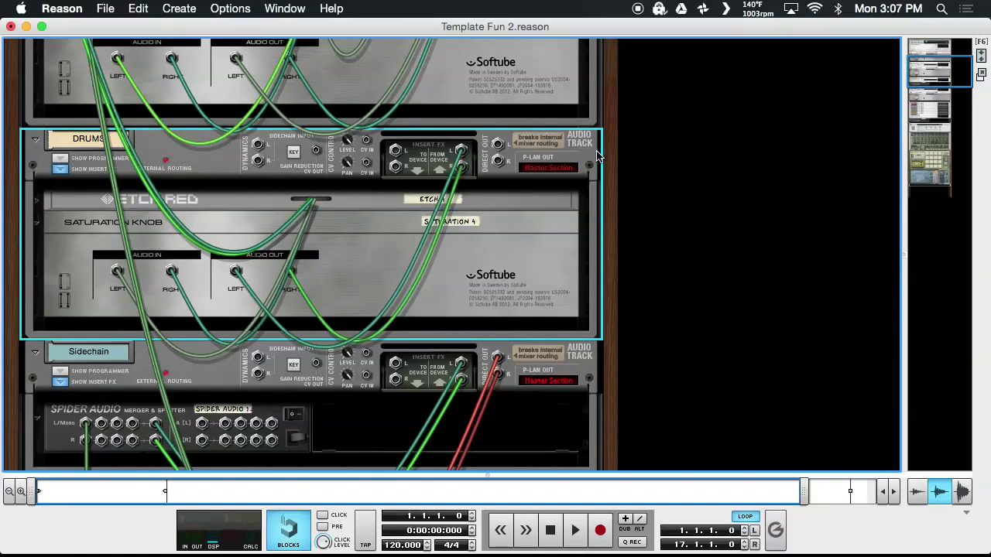
{"action": "left_click", "coordinate": [529, 165]}
{"action": "scroll", "coordinate": [121, 221], "scroll_direction": "down", "scroll_amount": 4}
{"action": "scroll", "coordinate": [122, 220], "scroll_direction": "down", "scroll_amount": 5}
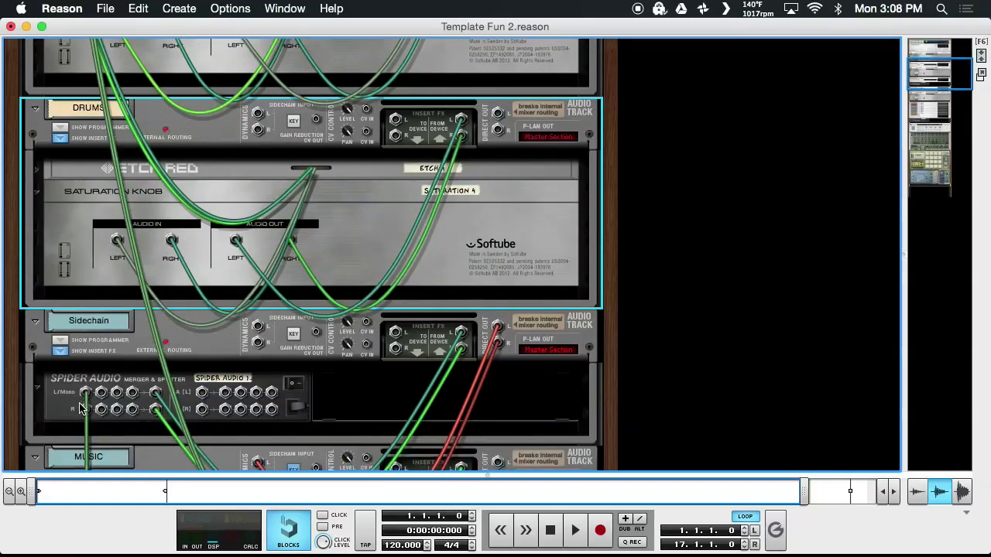
- Trace the Sidechain track's direct out cables to the MUSIC track's dynamics sidechain input, and select the MUSIC track
{"action": "scroll", "coordinate": [80, 404], "scroll_direction": "down", "scroll_amount": 7}
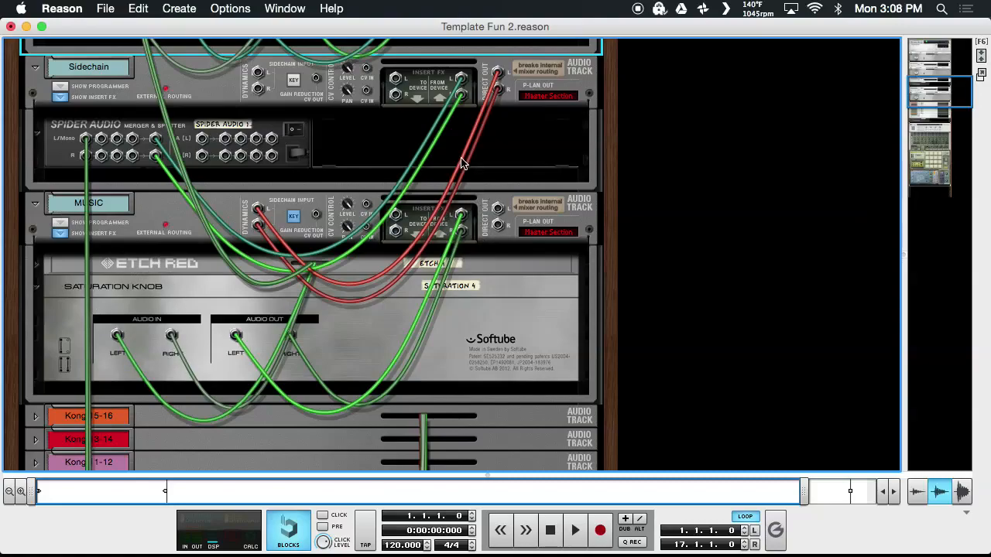
{"action": "scroll", "coordinate": [503, 256], "scroll_direction": "up", "scroll_amount": 3}
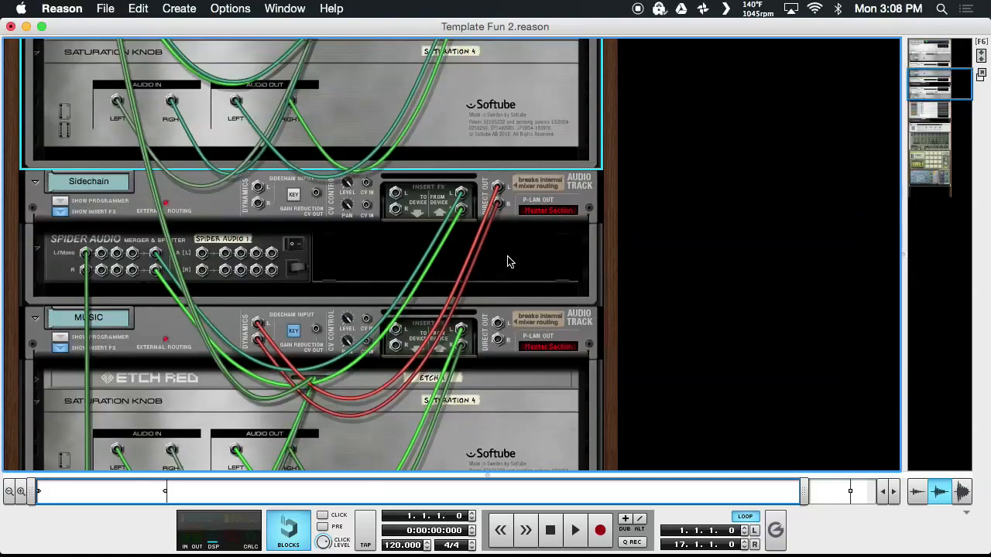
{"action": "left_click_drag", "start_coordinate": [497, 321], "coordinate": [511, 321]}
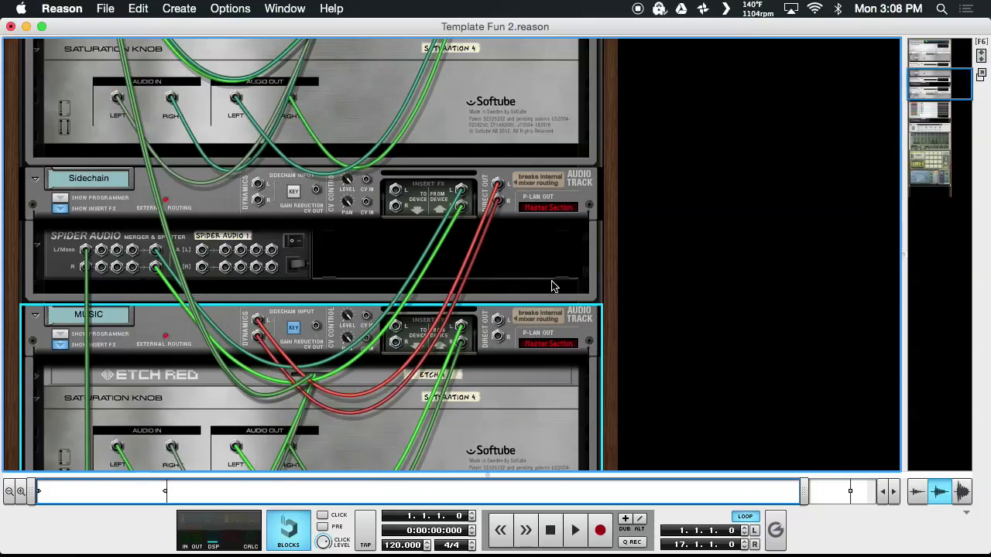
- Select Spider Audio 1 to inspect its merge output cabling into the Sidechain track's inserts, and select the Sidechain track
{"action": "scroll", "coordinate": [553, 286], "scroll_direction": "up", "scroll_amount": 2}
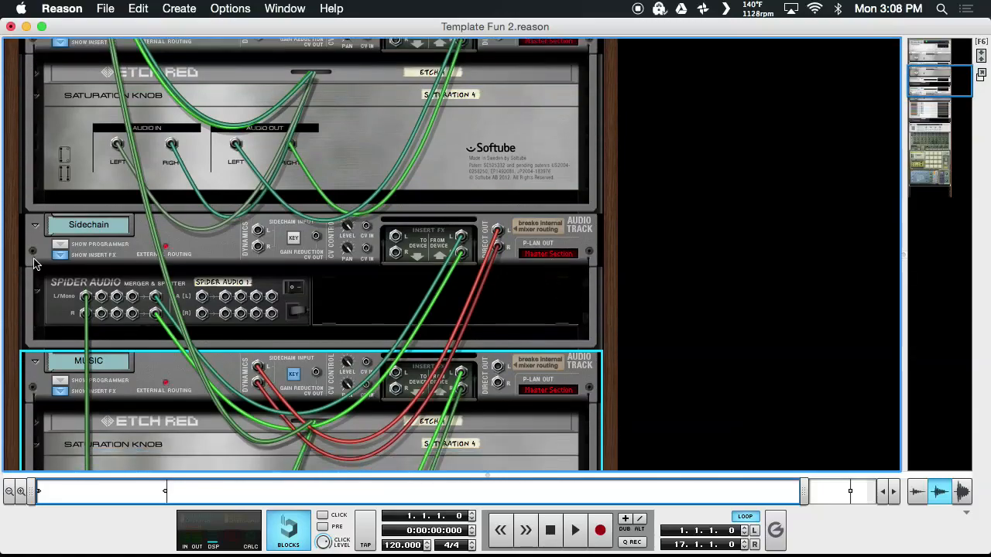
{"action": "left_click", "coordinate": [111, 298]}
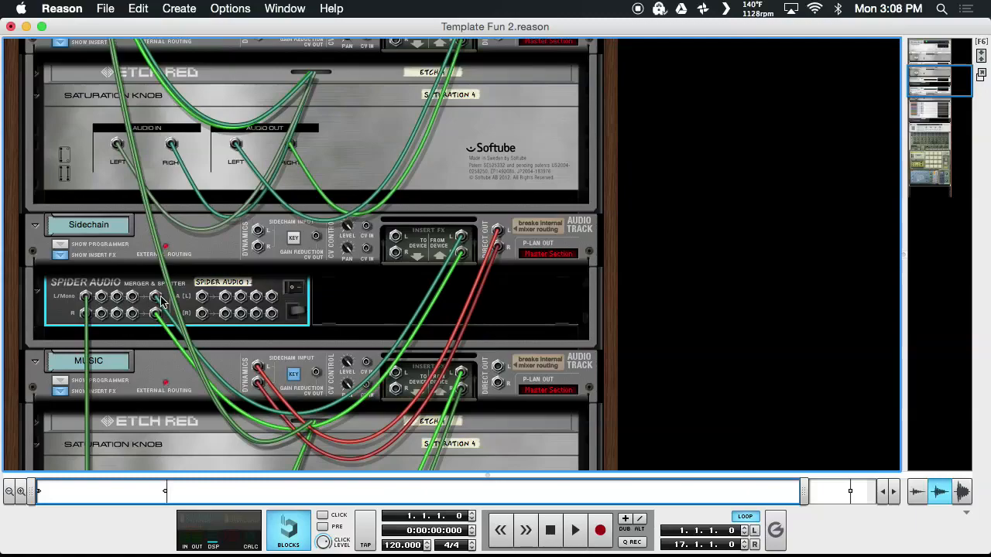
{"action": "mouse_move", "coordinate": [158, 302]}
{"action": "left_mouse_down"}
{"action": "mouse_move", "coordinate": [464, 309]}
{"action": "mouse_move", "coordinate": [422, 298]}
{"action": "mouse_move", "coordinate": [155, 310]}
{"action": "left_mouse_up"}
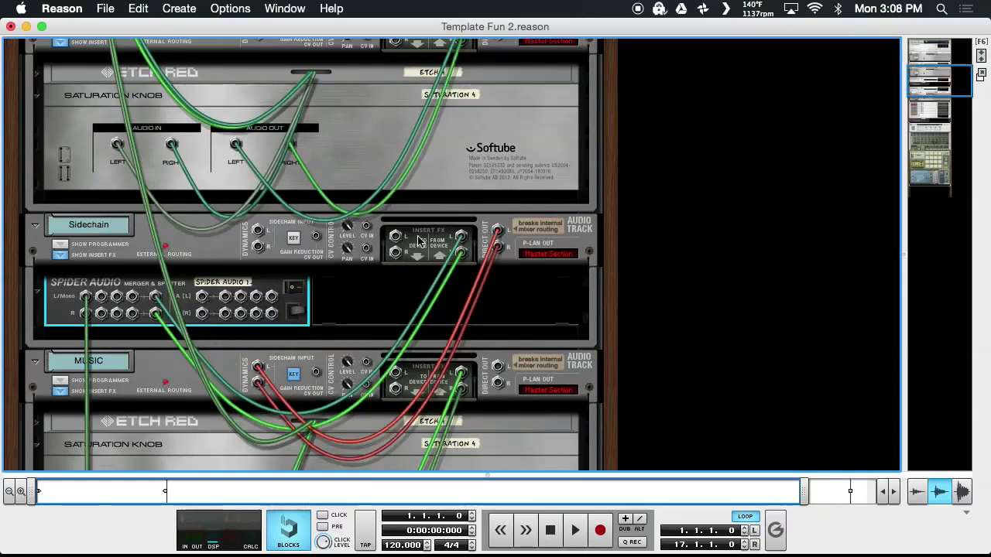
{"action": "left_click", "coordinate": [169, 232]}
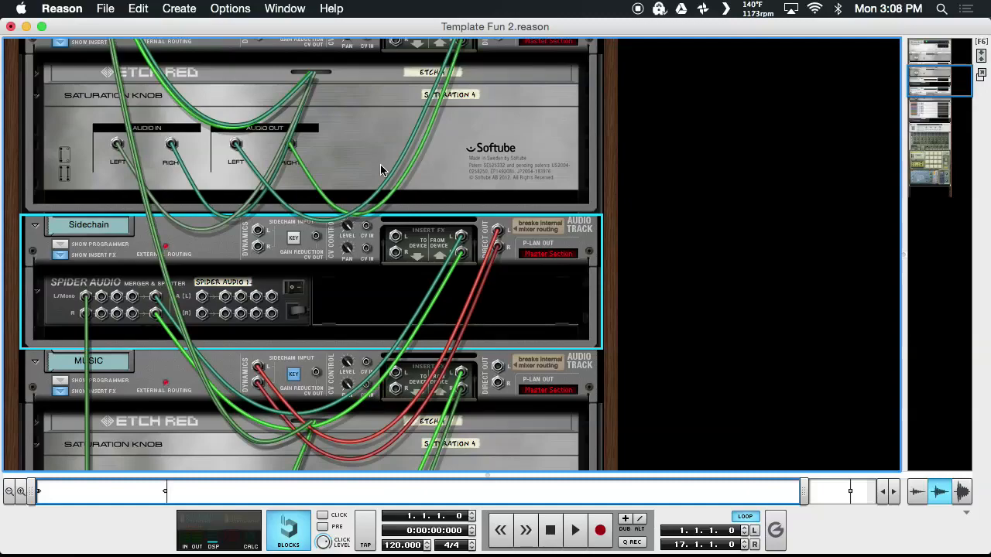
- Trace Spider Audio 1's merge input cables down the rack to the aux send outputs on Kong's rear
{"action": "scroll", "coordinate": [313, 147], "scroll_direction": "down", "scroll_amount": 2}
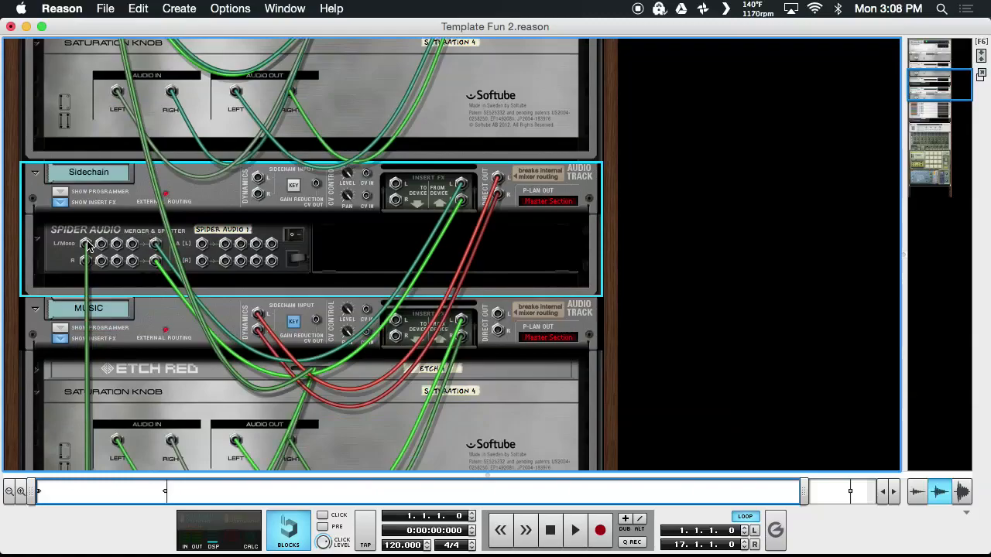
{"action": "scroll", "coordinate": [86, 246], "scroll_direction": "down", "scroll_amount": 15}
{"action": "scroll", "coordinate": [86, 246], "scroll_direction": "down", "scroll_amount": 5}
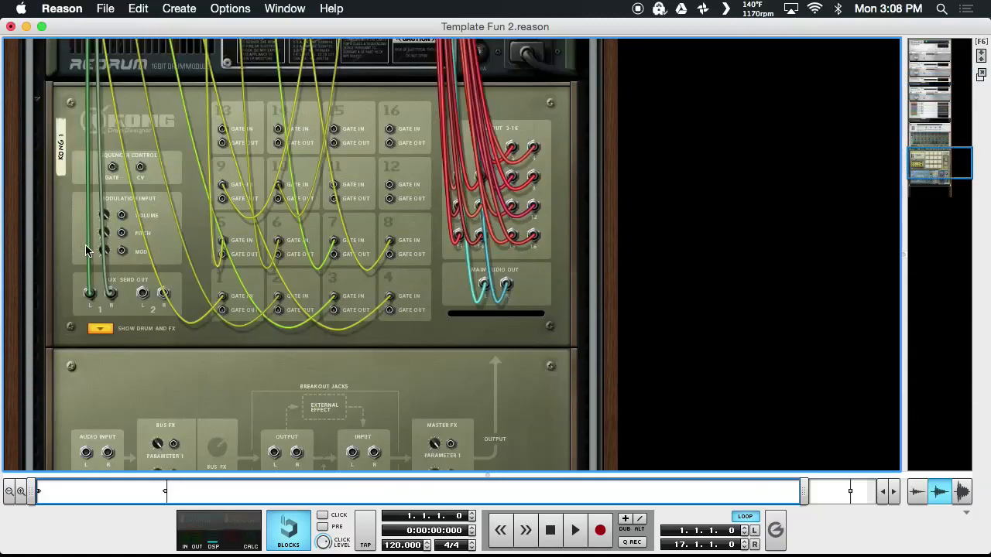
{"action": "left_click", "coordinate": [132, 275]}
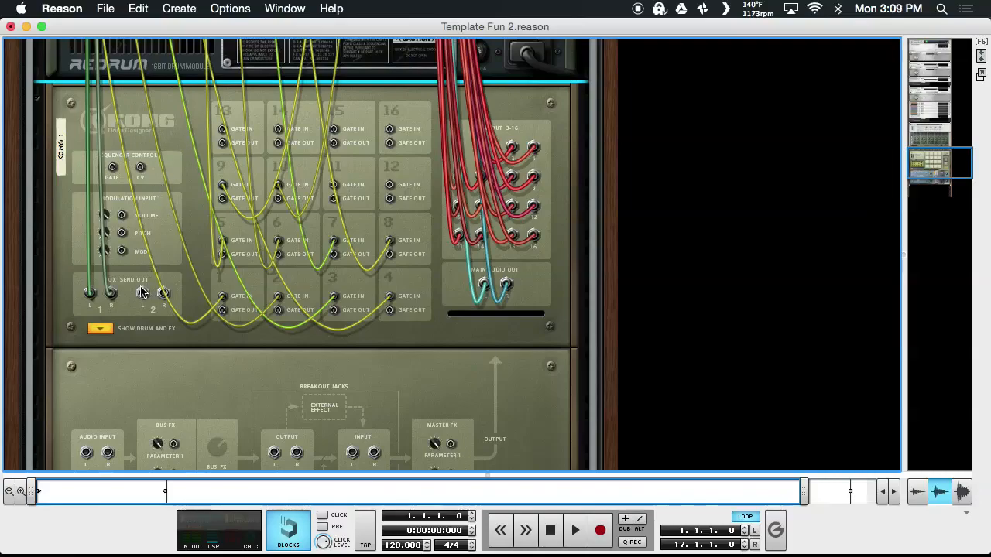
- Show Kong's front panel, inspect Drum 1's send knobs, and audition pads 1, 2 and 3, ending on pad 1
{"action": "key", "text": "Tab"}
{"action": "mouse_move", "coordinate": [104, 293]}
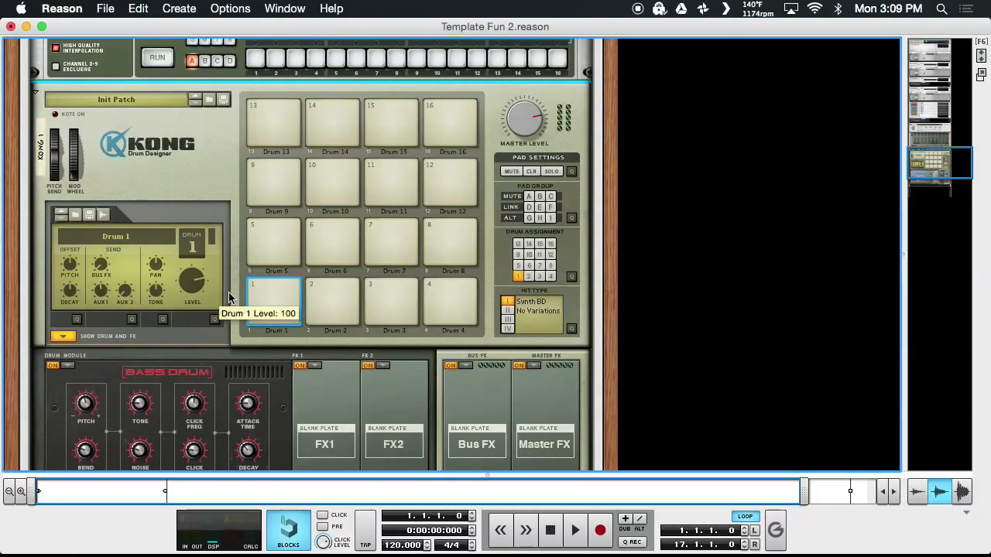
{"action": "left_click", "coordinate": [272, 317]}
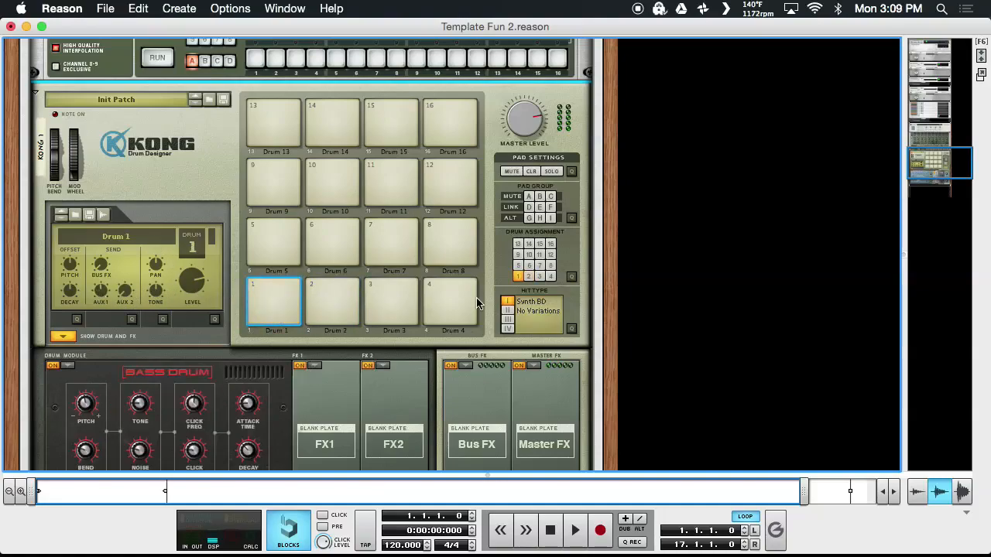
{"action": "left_click", "coordinate": [333, 298]}
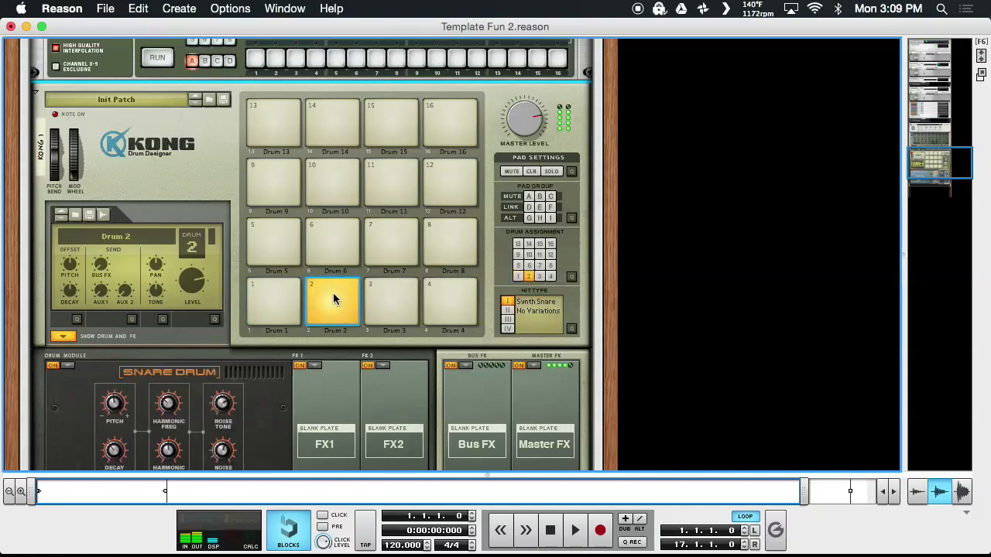
{"action": "left_click", "coordinate": [378, 308]}
{"action": "left_click", "coordinate": [283, 306]}
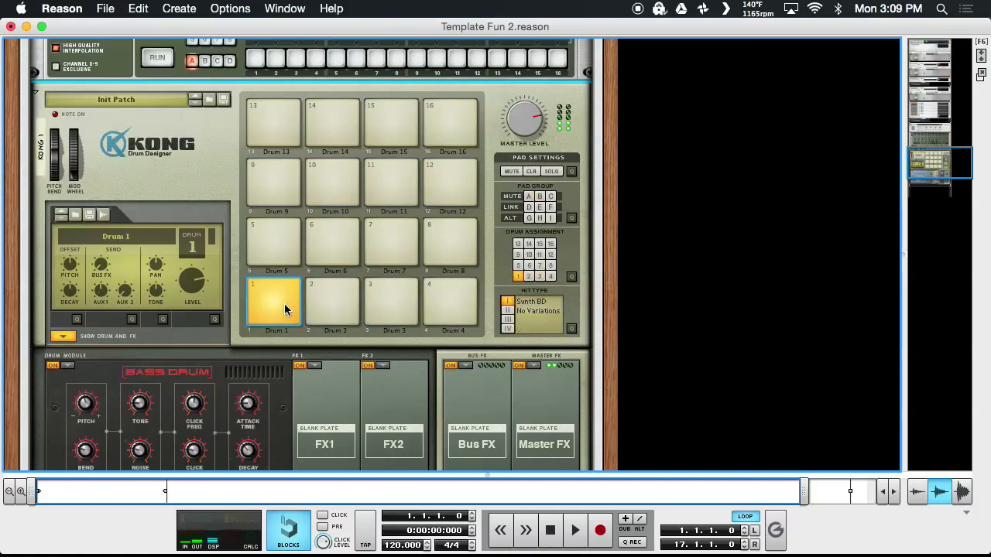
- Return to Kong's rear aux send outputs and check the Sidechain track's insert return connection from Spider Audio 1
{"action": "key", "text": "Tab"}
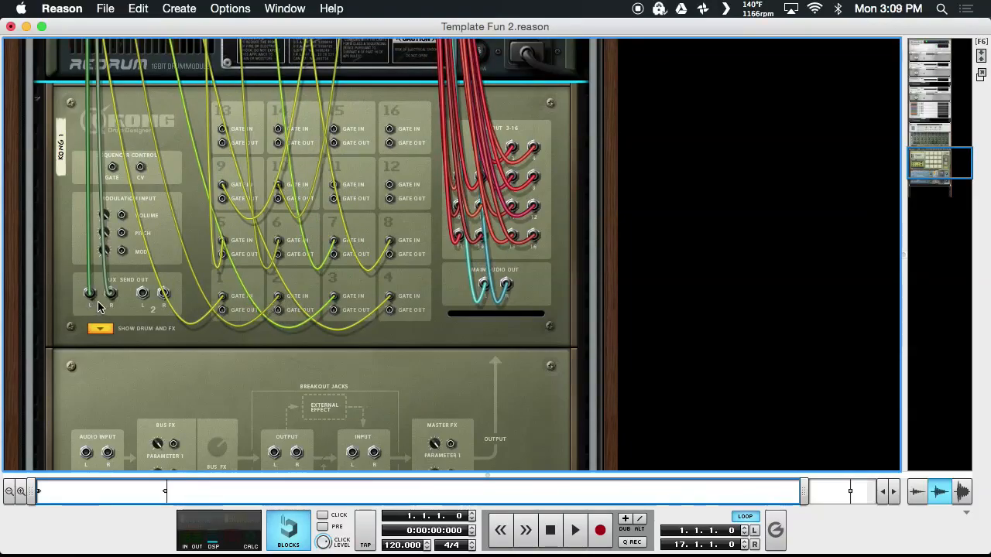
{"action": "key", "text": "Tab"}
{"action": "key", "text": "Tab"}
{"action": "scroll", "coordinate": [183, 306], "scroll_direction": "up", "scroll_amount": 10}
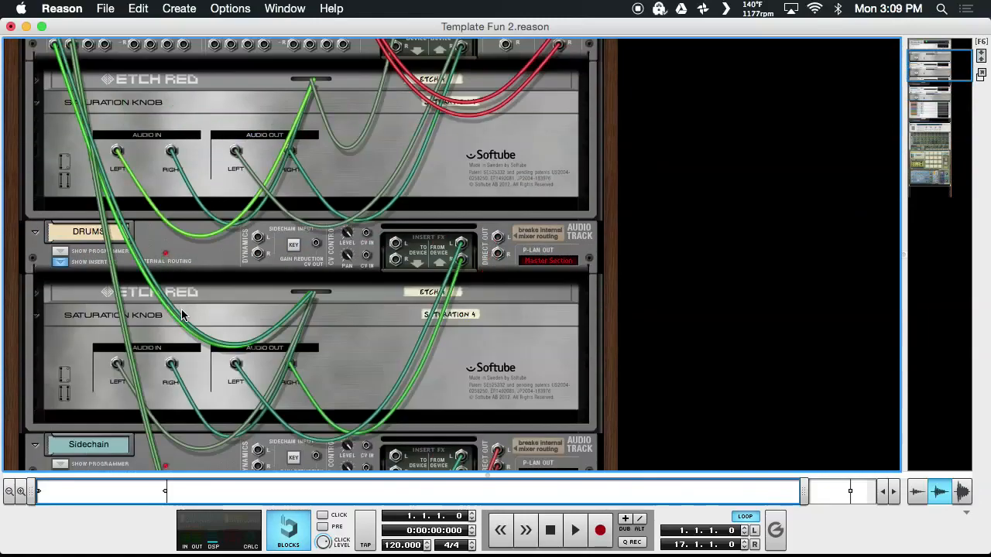
{"action": "scroll", "coordinate": [183, 320], "scroll_direction": "down", "scroll_amount": 3}
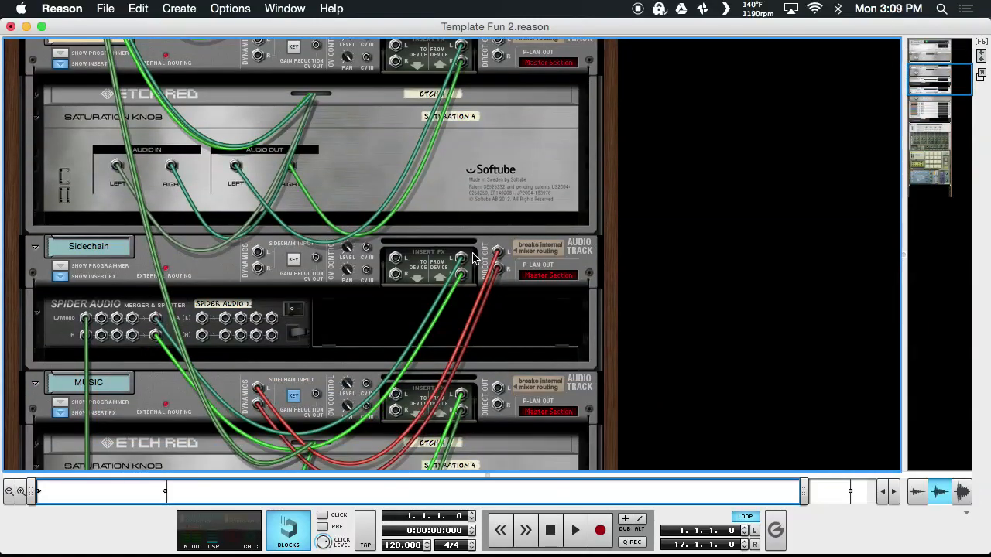
{"action": "mouse_move", "coordinate": [465, 261]}
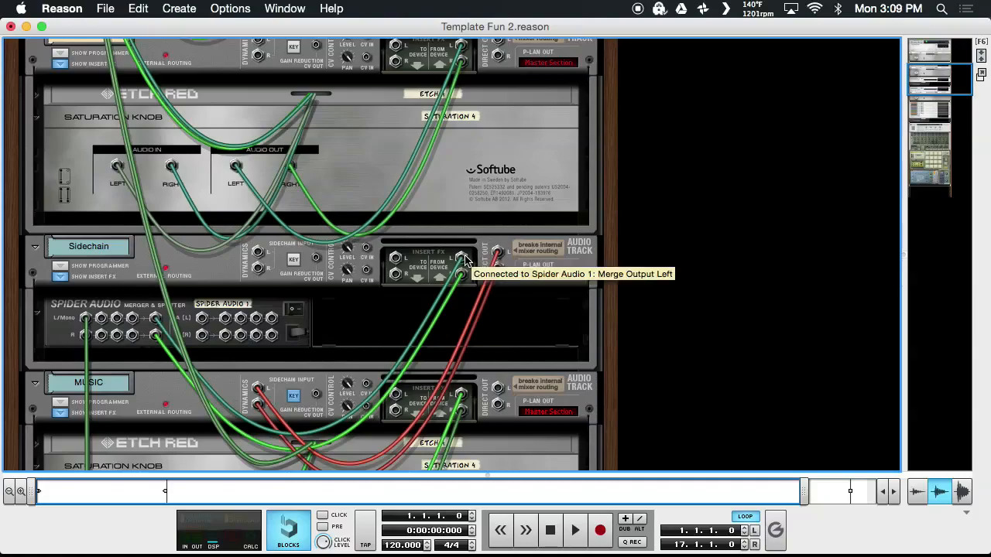
- Show the mixer, play the song to watch the channel meters, and select the DRUMS channel
{"action": "key", "text": "F5"}
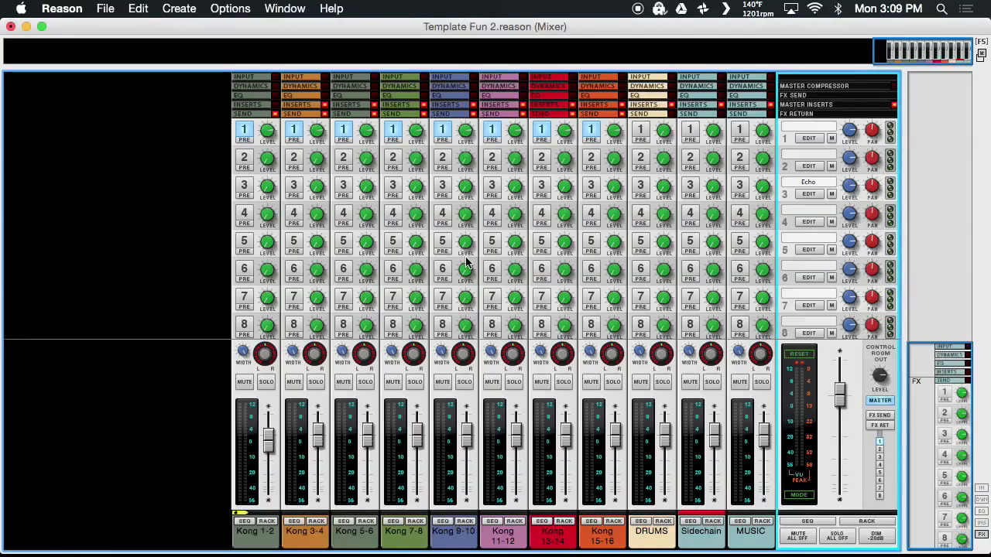
{"action": "key", "text": "space"}
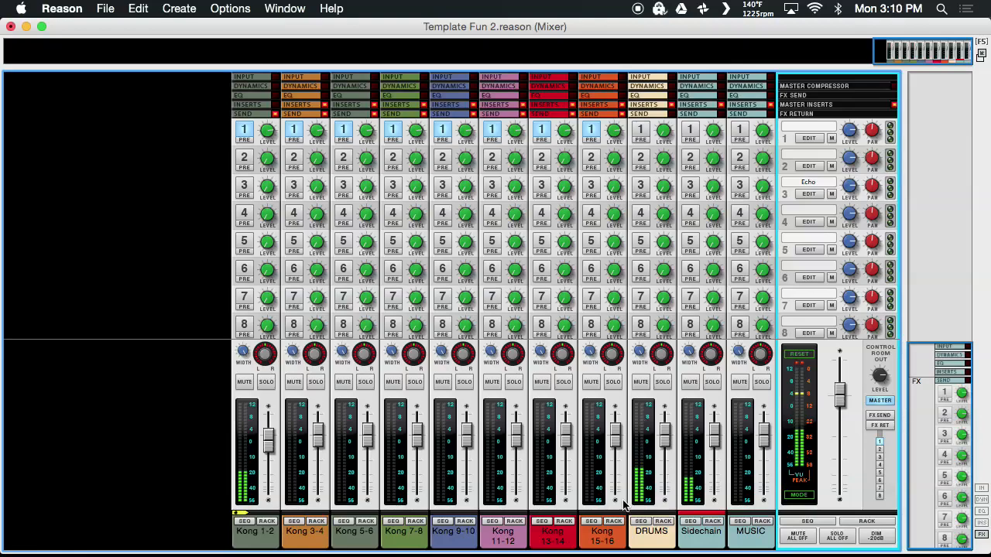
{"action": "left_click", "coordinate": [648, 545]}
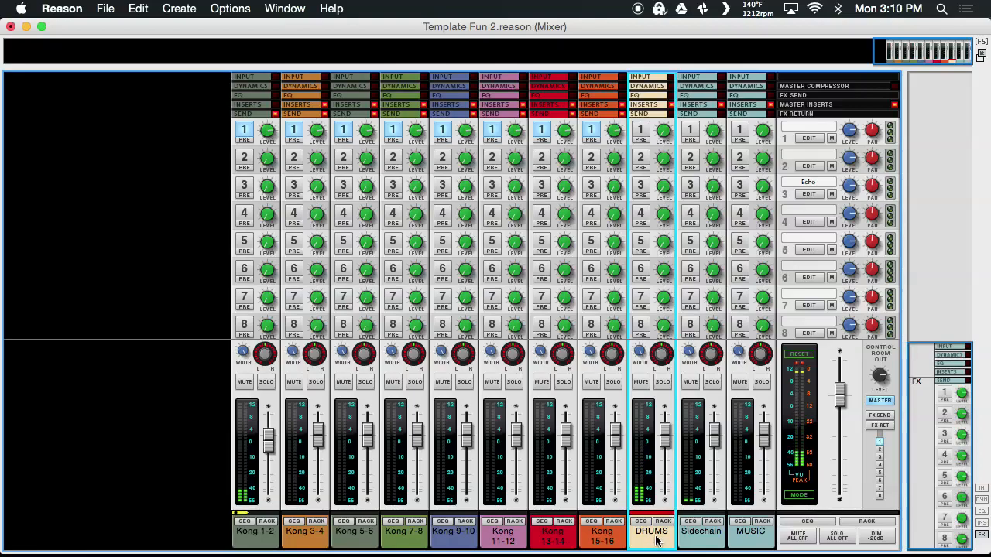
{"action": "key", "text": "ctrl+super+Escape"}
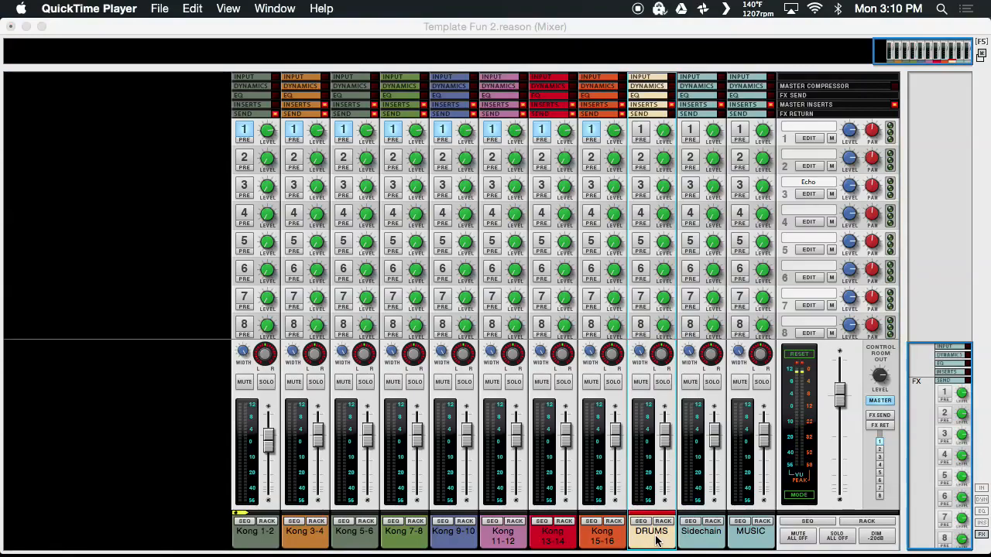
{"action": "left_click", "coordinate": [656, 540]}
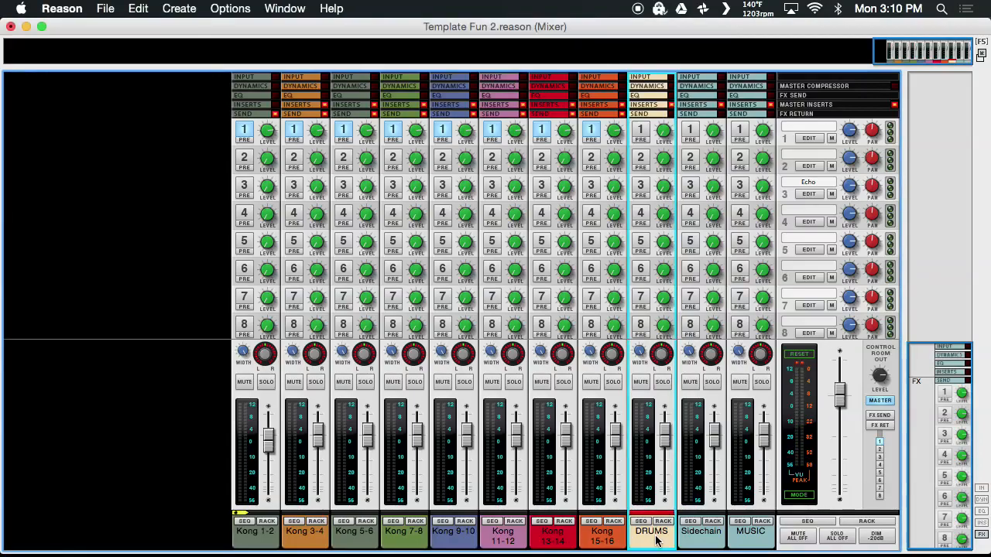
- Scan down the rack and inspect the rear gate cables running from Redrum 1's channels to Kong's pads
{"action": "key", "text": "F6"}
{"action": "key", "text": "Tab"}
{"action": "scroll", "coordinate": [473, 286], "scroll_direction": "down", "scroll_amount": 5}
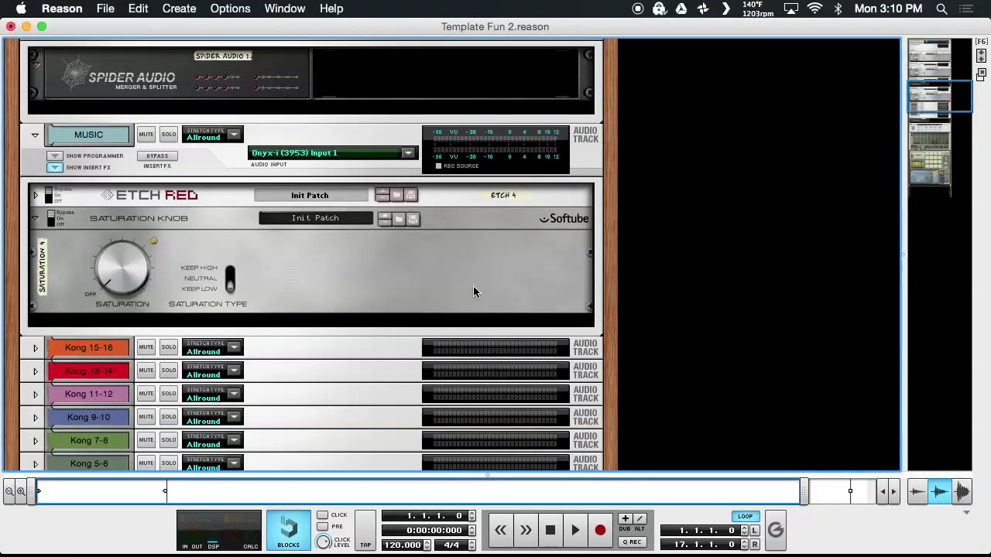
{"action": "scroll", "coordinate": [472, 291], "scroll_direction": "up", "scroll_amount": 3}
{"action": "scroll", "coordinate": [473, 291], "scroll_direction": "down", "scroll_amount": 10}
{"action": "scroll", "coordinate": [474, 294], "scroll_direction": "down", "scroll_amount": 6}
{"action": "key", "text": "Tab"}
{"action": "scroll", "coordinate": [473, 295], "scroll_direction": "down", "scroll_amount": 1}
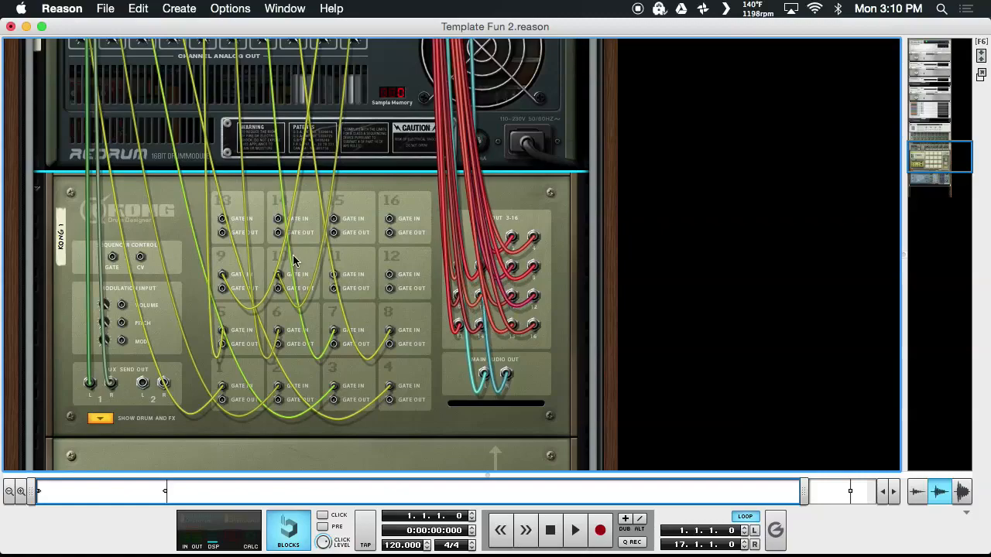
{"action": "scroll", "coordinate": [349, 310], "scroll_direction": "up", "scroll_amount": 10}
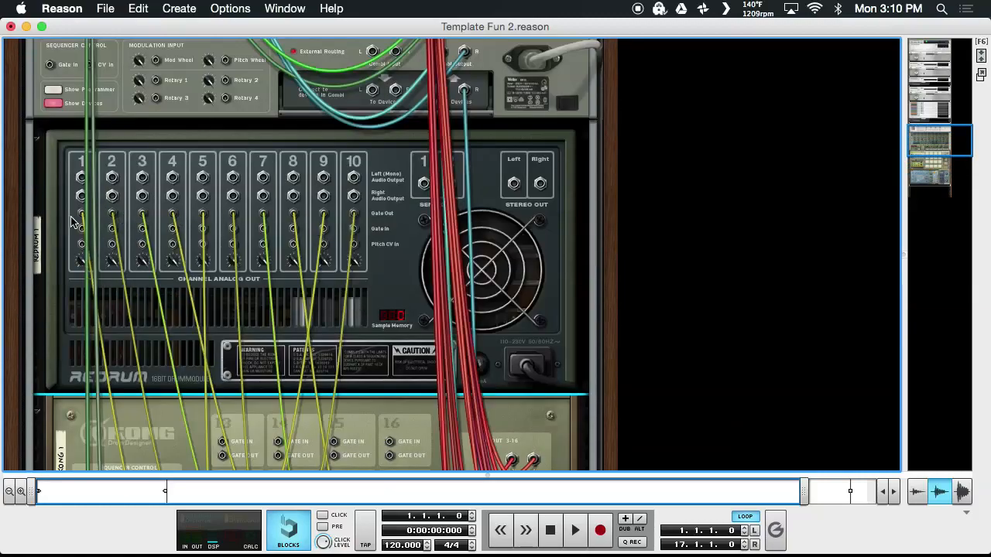
- Show Kong's front panel and audition pads 1 and 2, ending on pad 1
{"action": "key", "text": "Tab"}
{"action": "scroll", "coordinate": [532, 268], "scroll_direction": "down", "scroll_amount": 6}
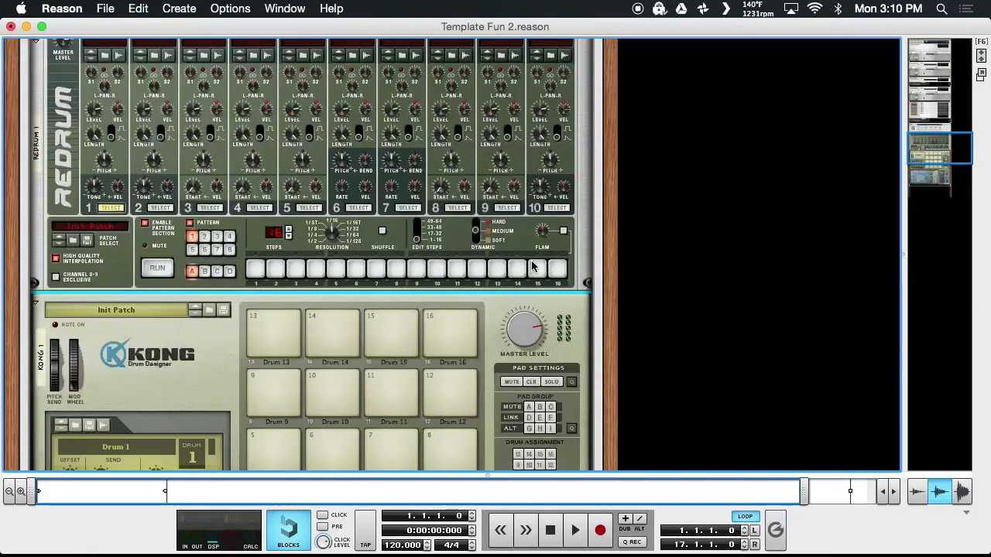
{"action": "scroll", "coordinate": [313, 352], "scroll_direction": "down", "scroll_amount": 3}
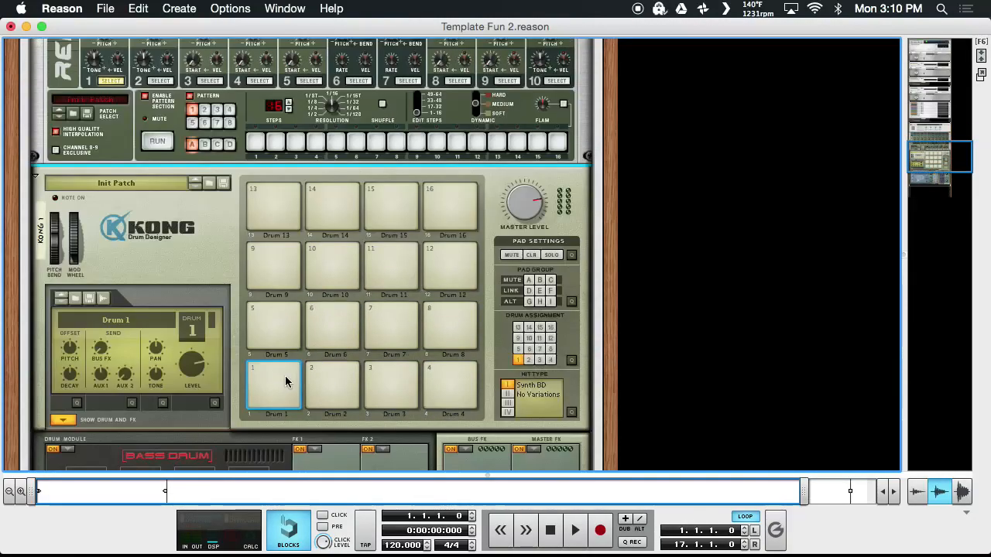
{"action": "left_click", "coordinate": [274, 397]}
{"action": "left_click", "coordinate": [270, 398]}
{"action": "left_click", "coordinate": [332, 393]}
{"action": "left_click", "coordinate": [267, 400]}
- Audition Kong's pads 1 to 4 repeatedly alongside the drum module and effect slots, ending with pad 5 selected
{"action": "scroll", "coordinate": [266, 402], "scroll_direction": "down", "scroll_amount": 6}
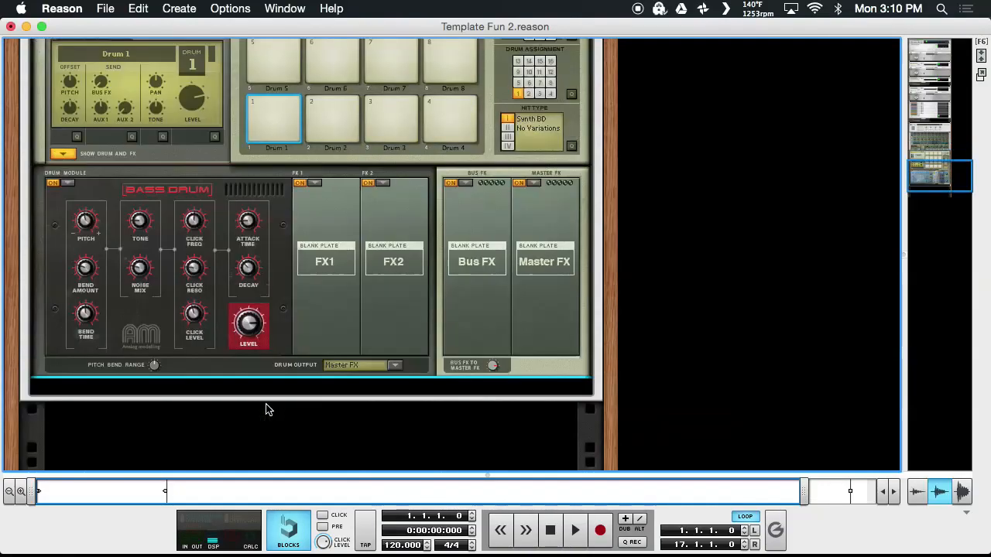
{"action": "left_click", "coordinate": [365, 123]}
{"action": "left_click", "coordinate": [449, 122]}
{"action": "left_click", "coordinate": [319, 123]}
{"action": "left_click", "coordinate": [271, 120]}
{"action": "left_click", "coordinate": [348, 116]}
{"action": "left_click", "coordinate": [446, 124]}
{"action": "left_click", "coordinate": [323, 128]}
{"action": "left_click", "coordinate": [273, 130]}
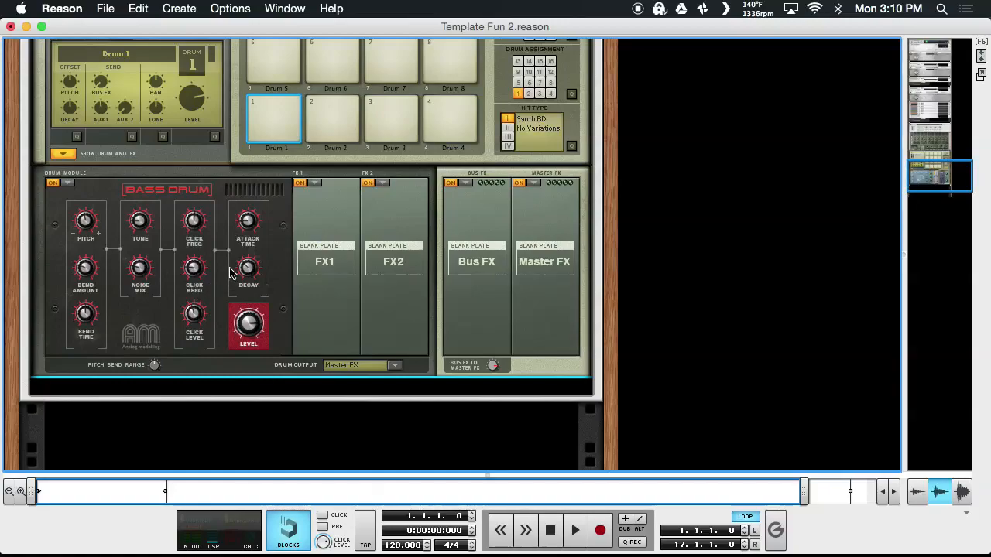
{"action": "left_click", "coordinate": [256, 115]}
{"action": "scroll", "coordinate": [353, 225], "scroll_direction": "up", "scroll_amount": 1}
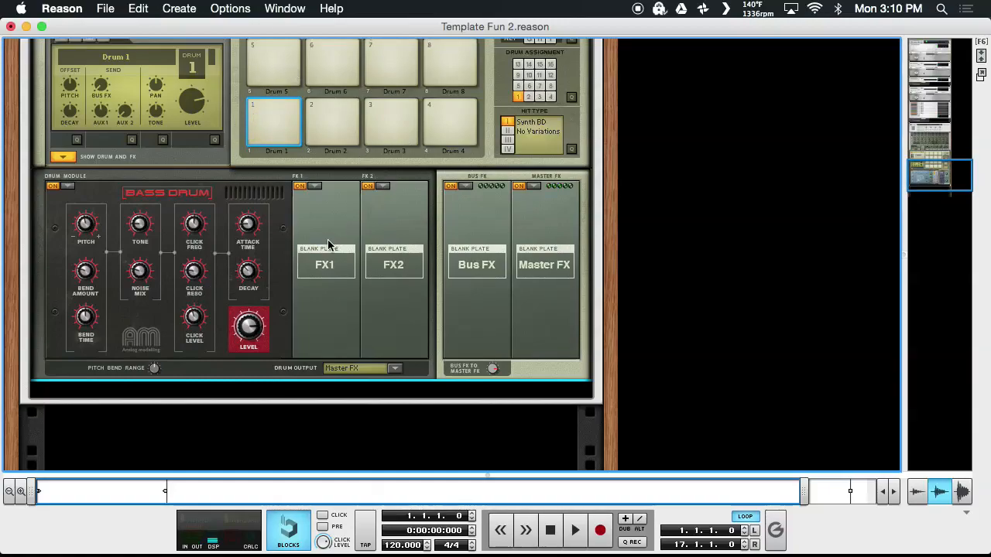
{"action": "left_click_drag", "start_coordinate": [310, 114], "coordinate": [291, 77]}
- Review Redrum 1's channels above Kong, select Kong's pad 1, and open and cancel Redrum's patch browser
{"action": "scroll", "coordinate": [279, 121], "scroll_direction": "up", "scroll_amount": 10}
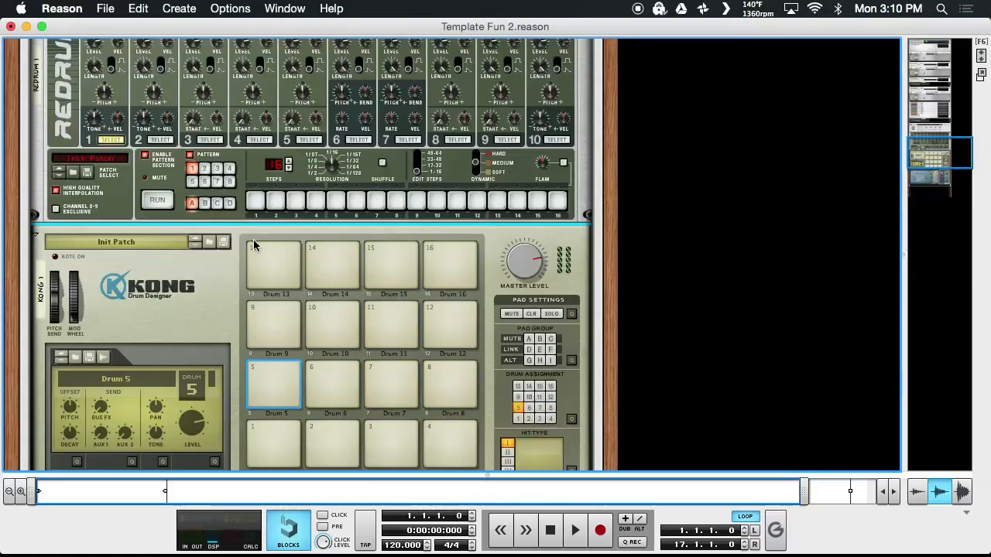
{"action": "scroll", "coordinate": [356, 238], "scroll_direction": "up", "scroll_amount": 4}
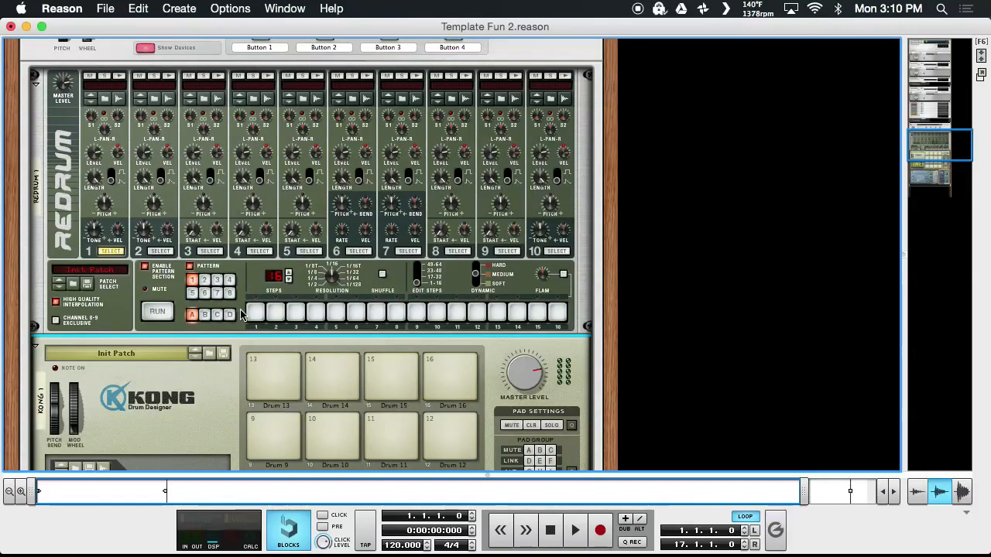
{"action": "scroll", "coordinate": [364, 320], "scroll_direction": "down", "scroll_amount": 9}
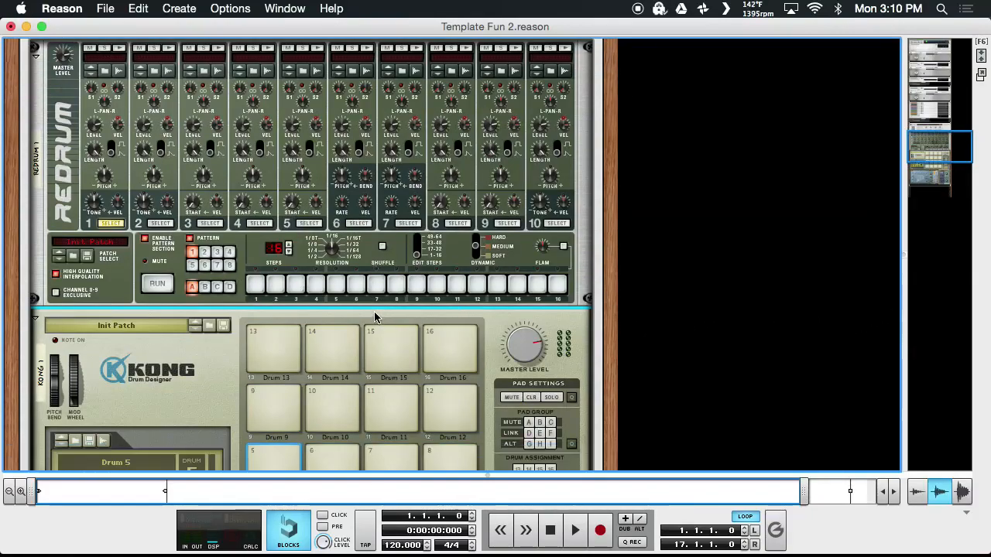
{"action": "scroll", "coordinate": [341, 325], "scroll_direction": "up", "scroll_amount": 6}
{"action": "left_click", "coordinate": [108, 181]}
{"action": "scroll", "coordinate": [108, 180], "scroll_direction": "down", "scroll_amount": 5}
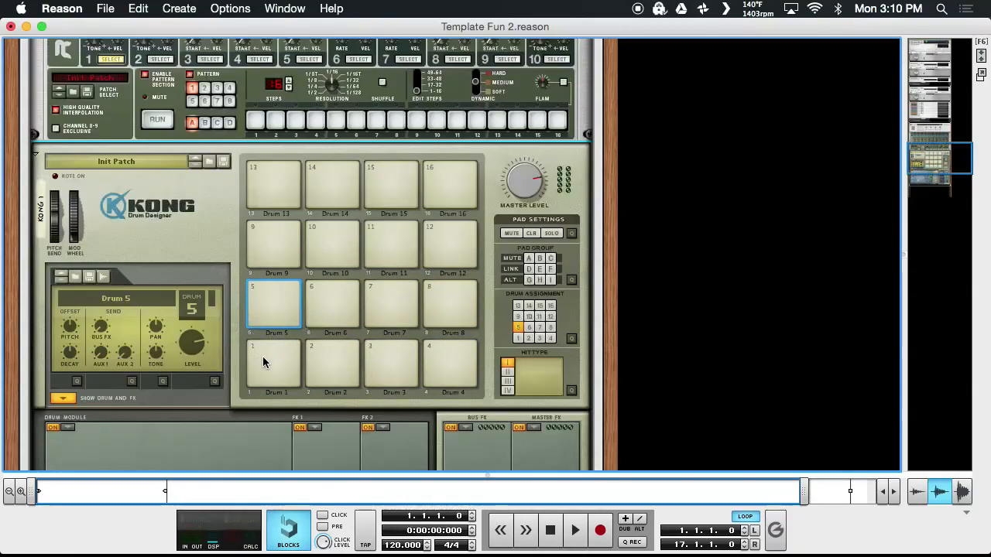
{"action": "left_click", "coordinate": [267, 362]}
{"action": "left_click", "coordinate": [86, 93]}
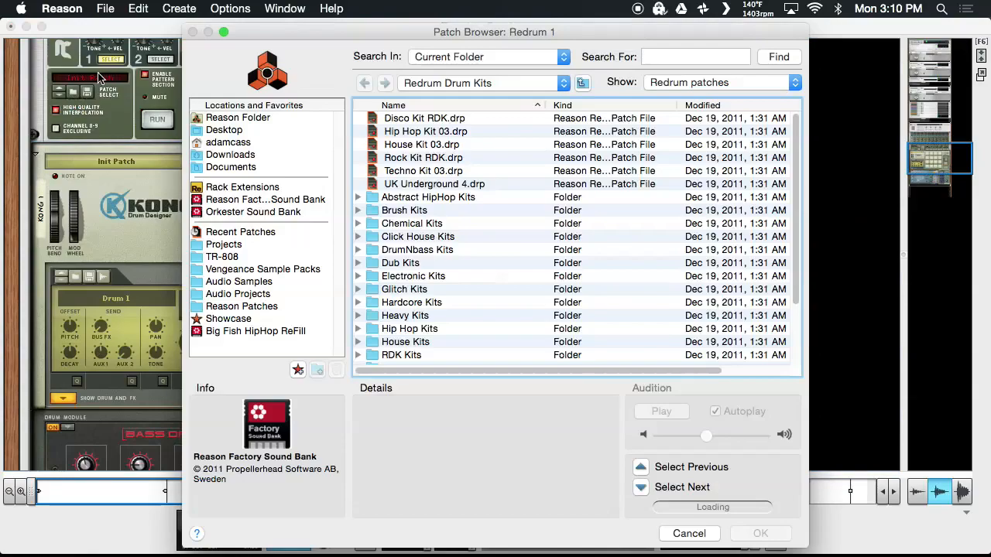
{"action": "left_click", "coordinate": [688, 534]}
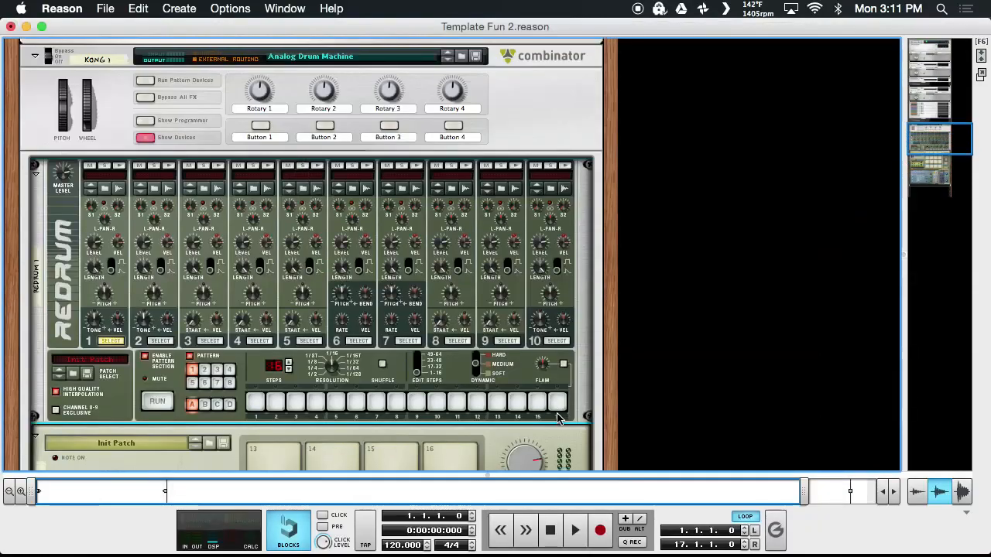
- Program Redrum channel 1 with hits on steps 1, 5, 9 and 13, and run the pattern
{"action": "left_click", "coordinate": [256, 402]}
{"action": "left_click", "coordinate": [336, 404]}
{"action": "left_click", "coordinate": [417, 404]}
{"action": "left_click", "coordinate": [497, 404]}
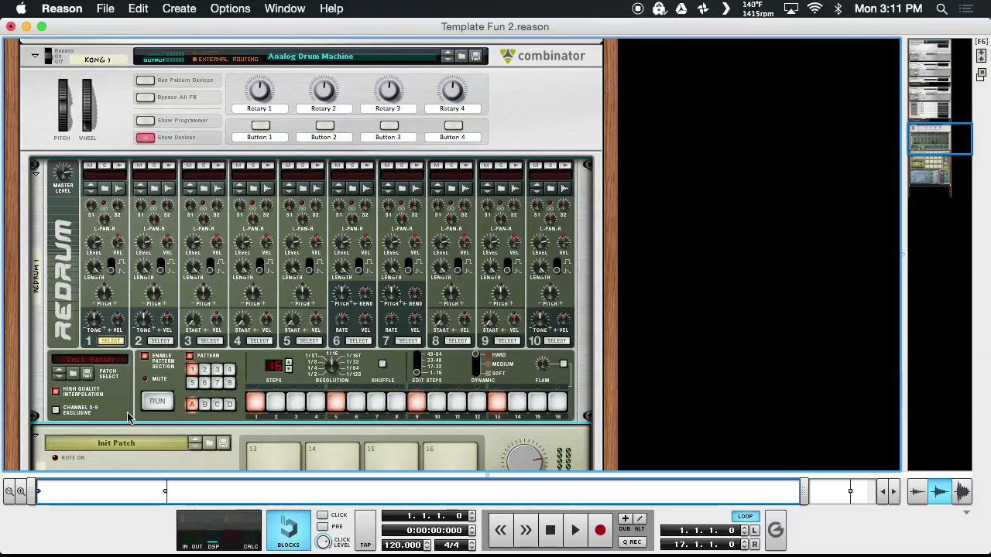
{"action": "left_click", "coordinate": [161, 403]}
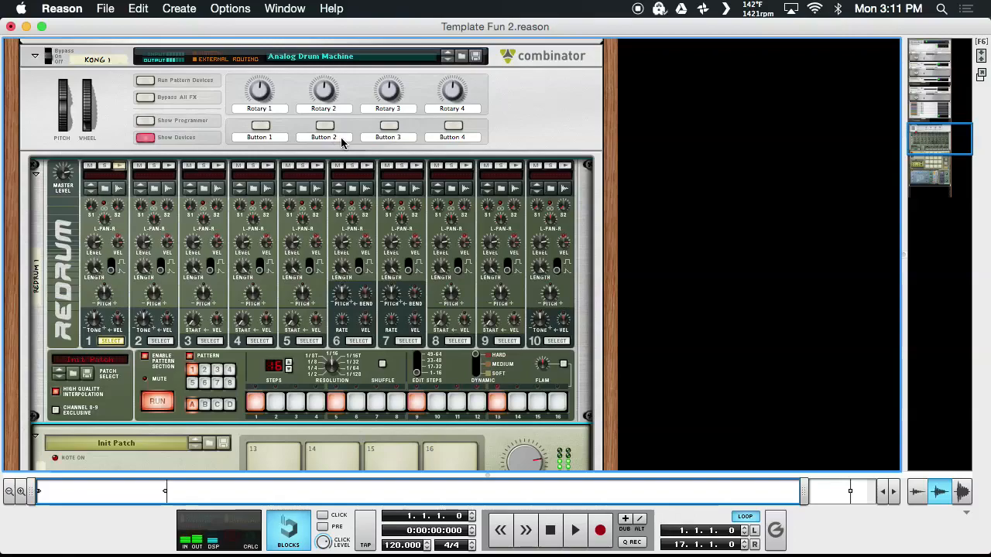
{"action": "key", "text": "F5"}
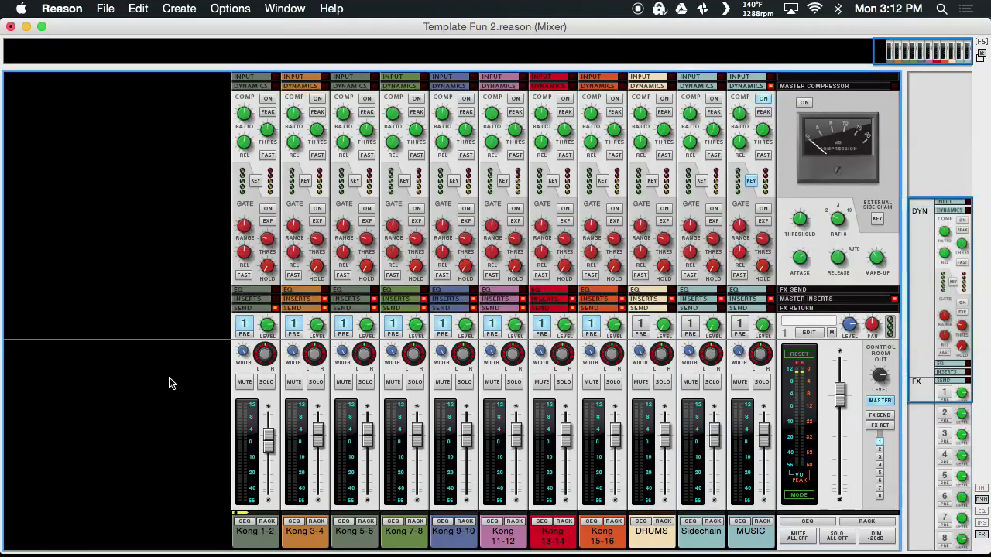
{"action": "key", "text": "super+Tab"}
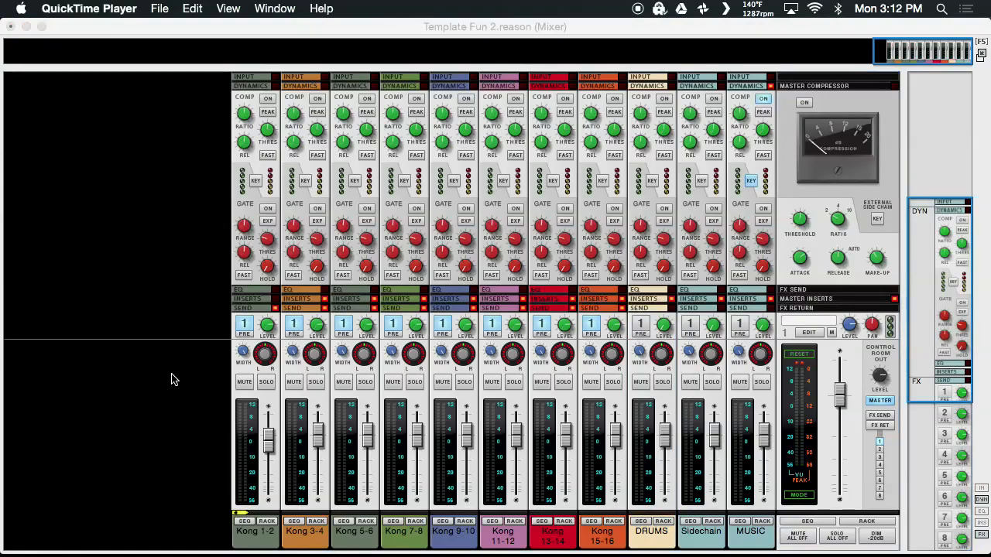
{"action": "left_click", "coordinate": [174, 378]}
- Create a Thor Polysonic Synthesizer in the empty rack space below Kong
{"action": "key", "text": "F6"}
{"action": "scroll", "coordinate": [175, 378], "scroll_direction": "down", "scroll_amount": 15}
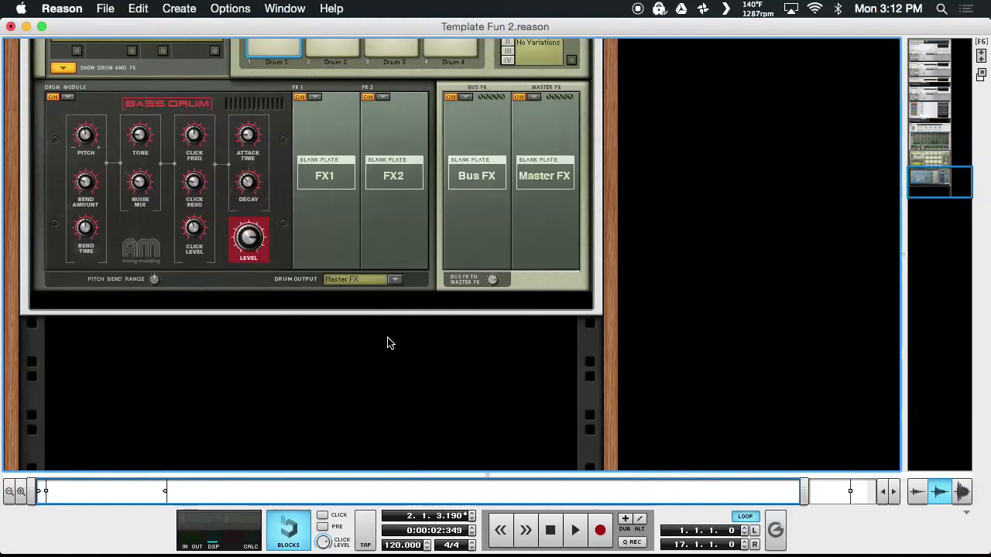
{"action": "right_click", "coordinate": [271, 377]}
{"action": "mouse_move", "coordinate": [369, 465]}
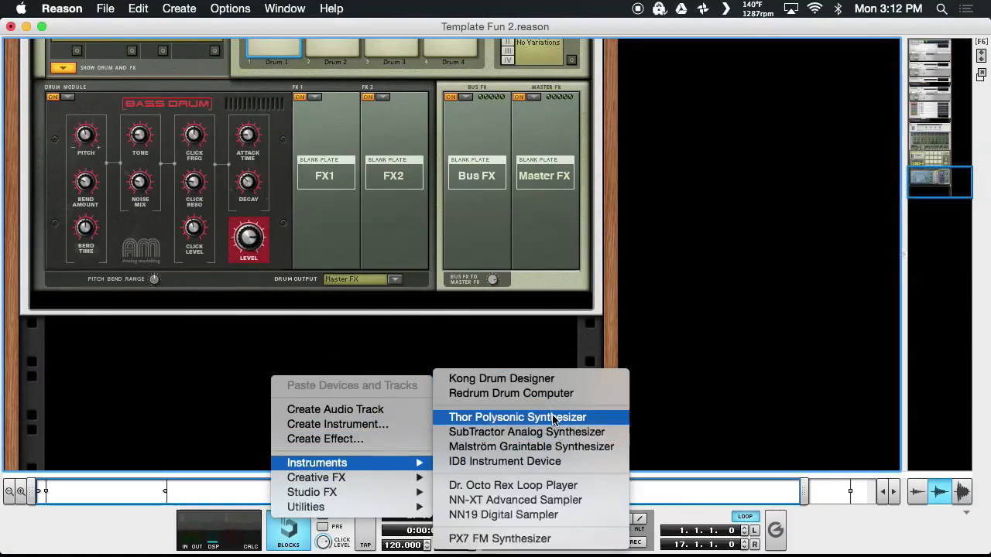
{"action": "left_click", "coordinate": [561, 419]}
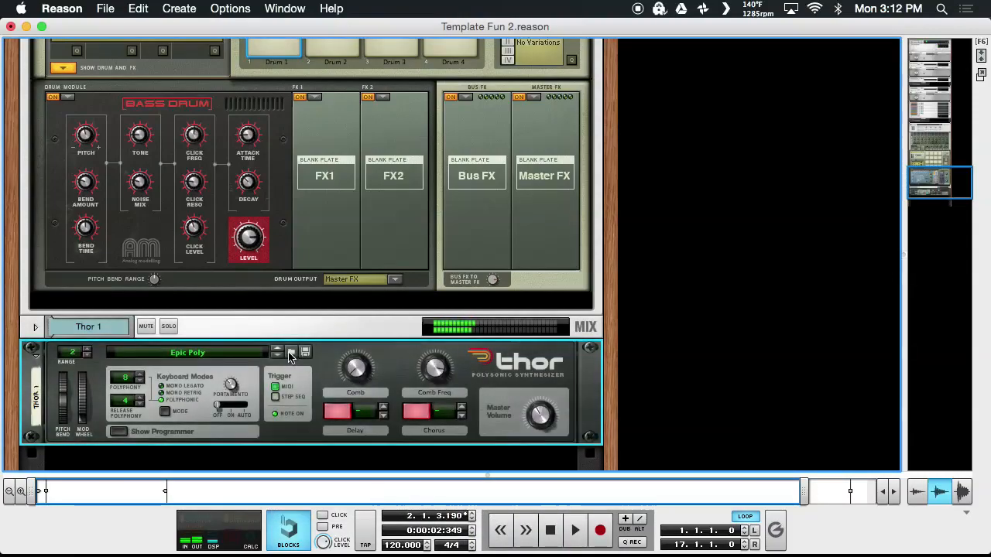
- Load the patch Add Reverb and Serve from the Pads folder into Thor 1
{"action": "left_click", "coordinate": [291, 352]}
{"action": "double_click", "coordinate": [421, 310]}
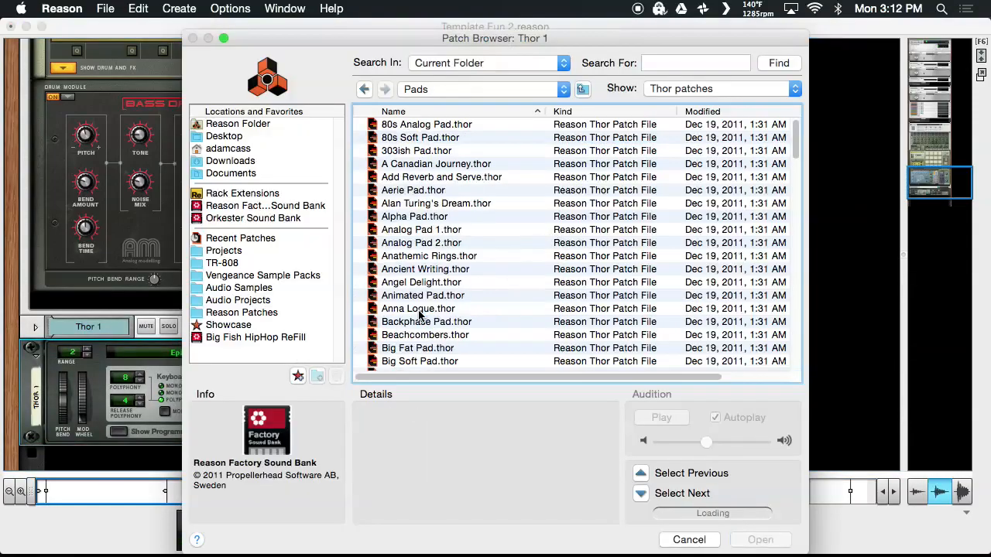
{"action": "double_click", "coordinate": [428, 177]}
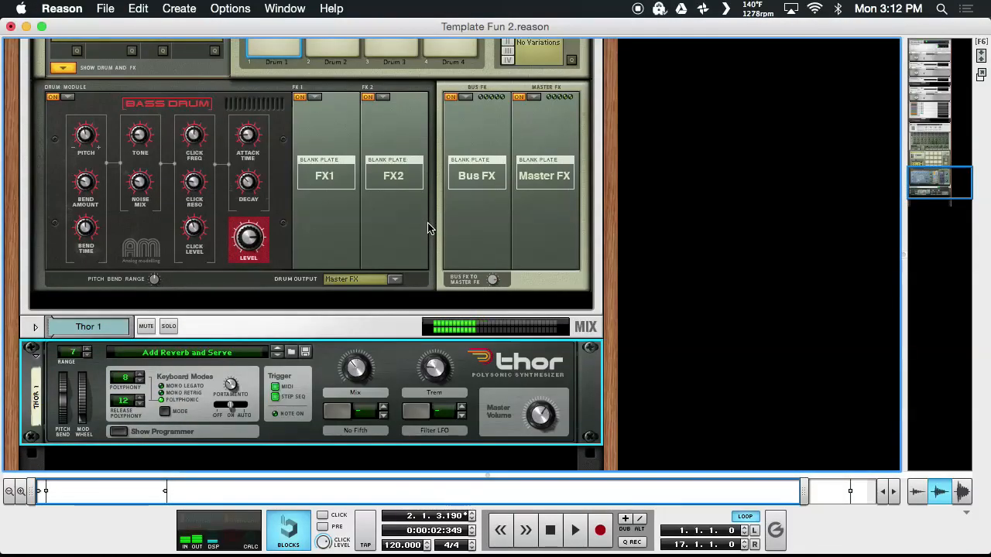
- Unfold Thor 1's mix channel, show its insert effects area, and add a Spider Audio Merger & Splitter there
{"action": "scroll", "coordinate": [394, 321], "scroll_direction": "down", "scroll_amount": 5}
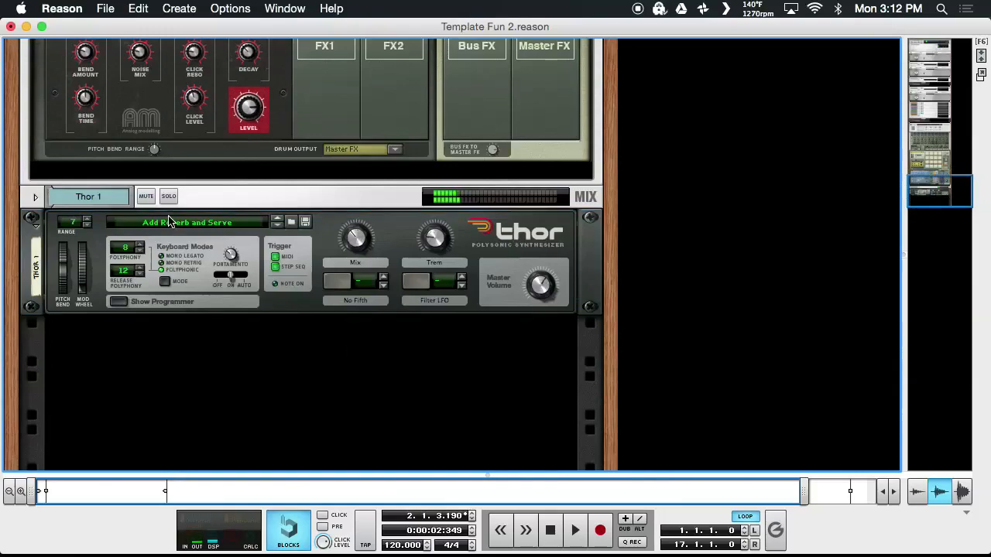
{"action": "left_click", "coordinate": [35, 198]}
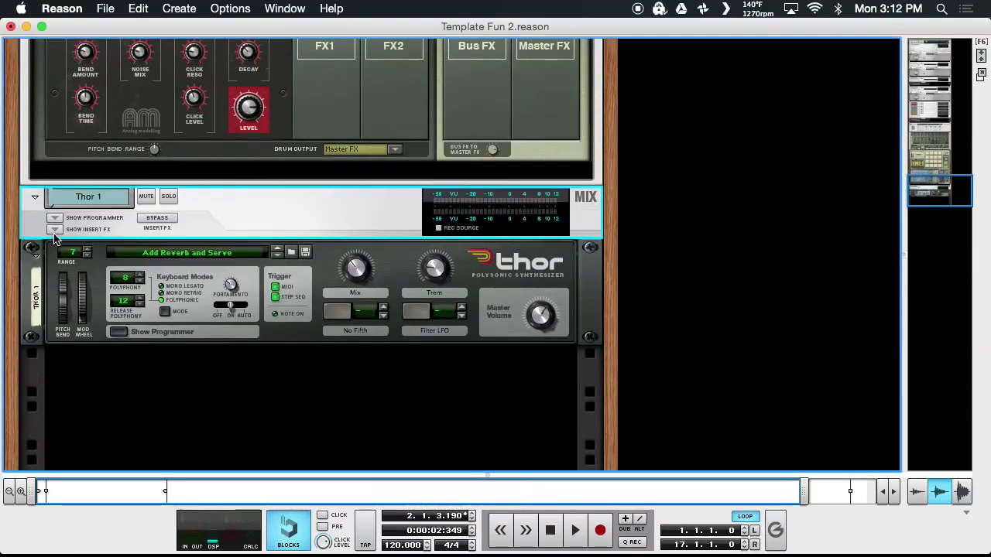
{"action": "left_click", "coordinate": [54, 231]}
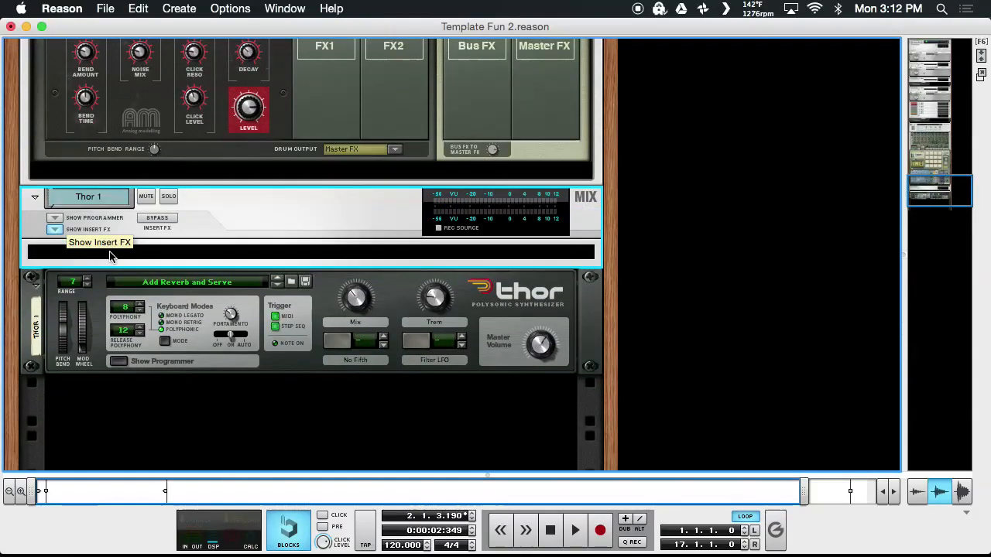
{"action": "right_click", "coordinate": [199, 260]}
{"action": "mouse_move", "coordinate": [228, 271]}
{"action": "mouse_move", "coordinate": [264, 297]}
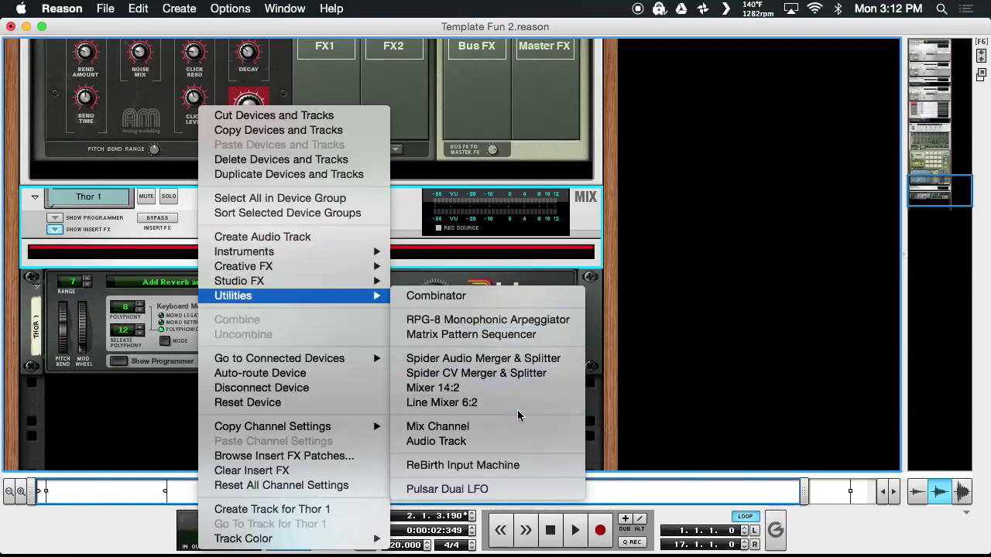
{"action": "left_click", "coordinate": [484, 358]}
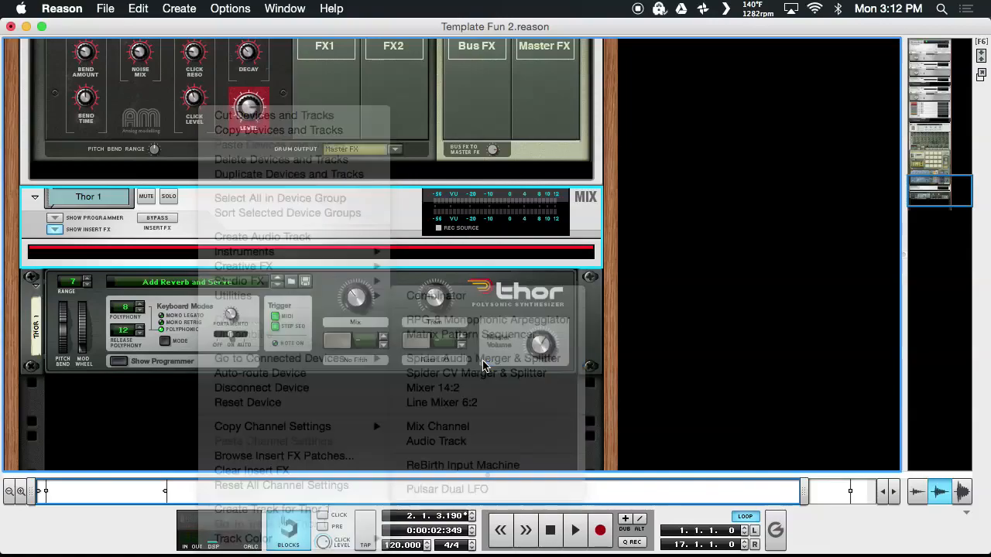
- On the rear of the rack, cable Thor 1's direct outputs to the new Spider Audio's splitter inputs A and B
{"action": "key", "text": "Tab"}
{"action": "left_click_drag", "start_coordinate": [498, 203], "coordinate": [202, 268]}
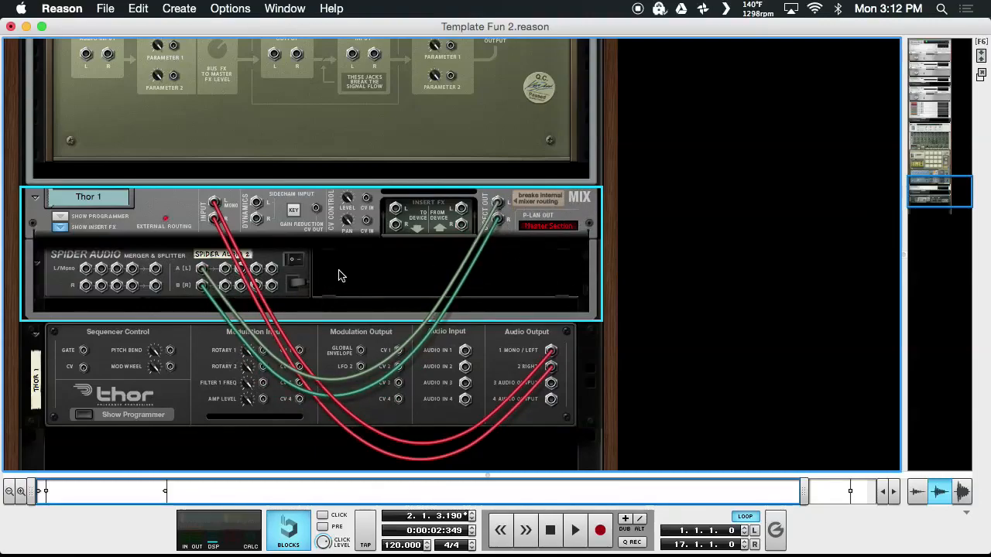
{"action": "left_click", "coordinate": [354, 281]}
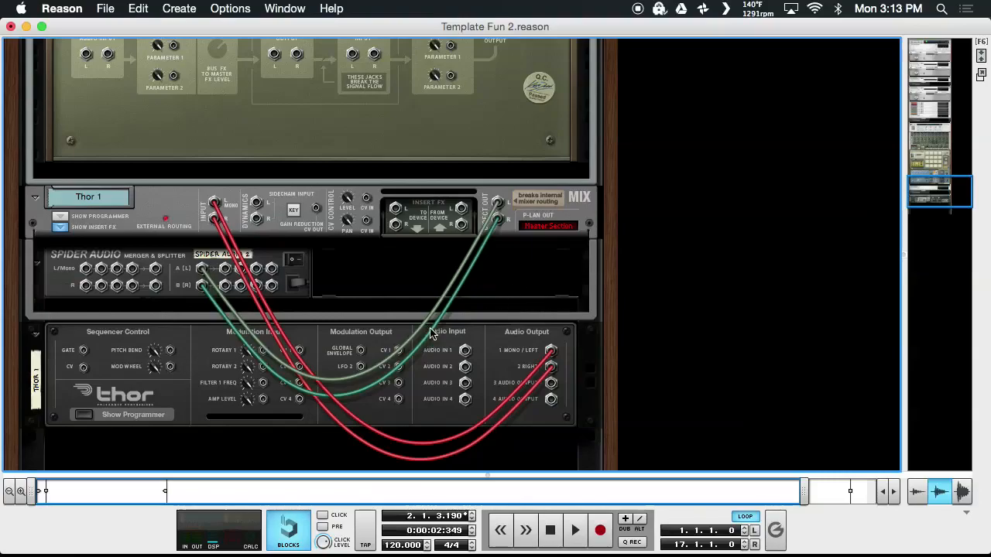
- In the mixer, select the Thor 1 channel and display only the send section of the channel strips
{"action": "key", "text": "Tab"}
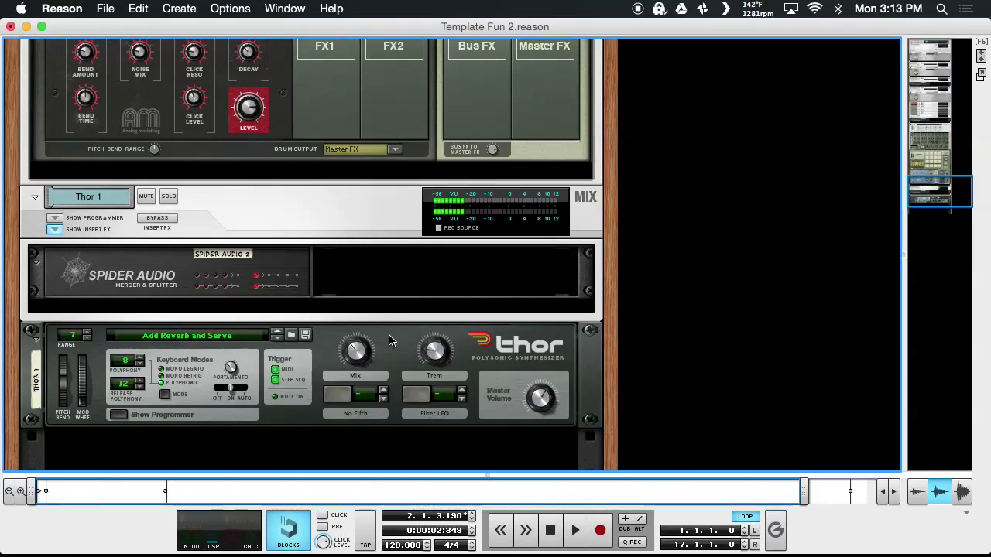
{"action": "key", "text": "F5"}
{"action": "scroll", "coordinate": [391, 340], "scroll_direction": "down", "scroll_amount": 5}
{"action": "left_click", "coordinate": [246, 540]}
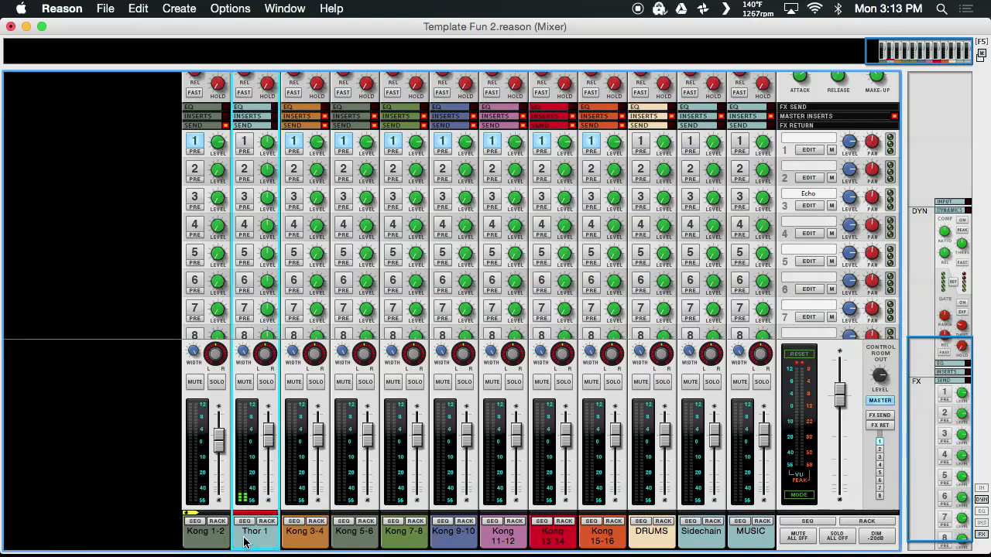
{"action": "scroll", "coordinate": [280, 168], "scroll_direction": "up", "scroll_amount": 5}
{"action": "left_click", "coordinate": [252, 309]}
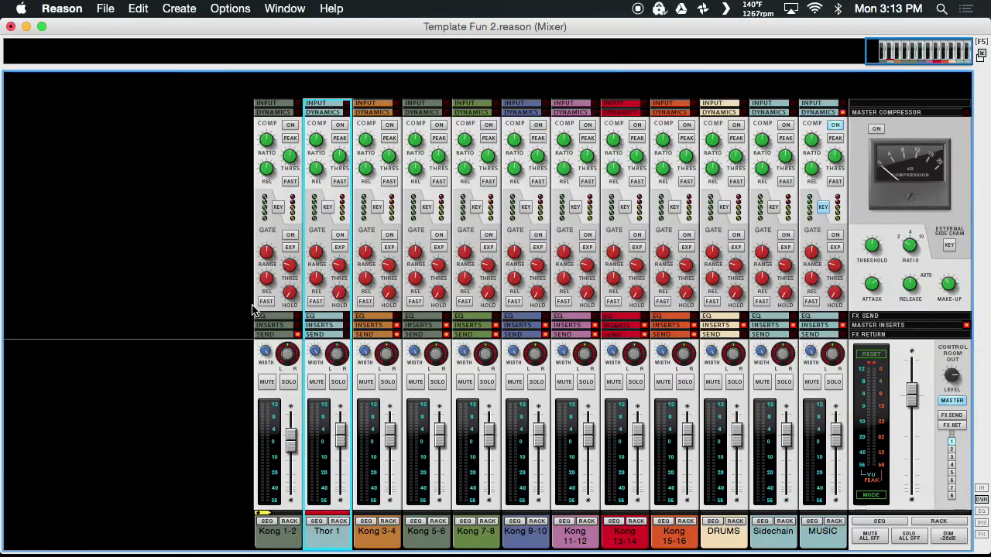
{"action": "left_click", "coordinate": [323, 113]}
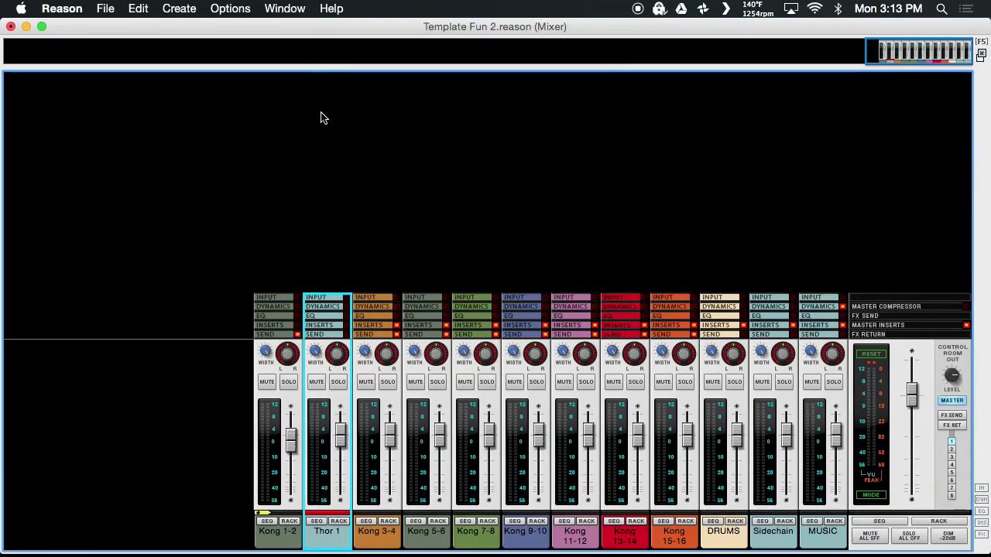
{"action": "left_click", "coordinate": [330, 336]}
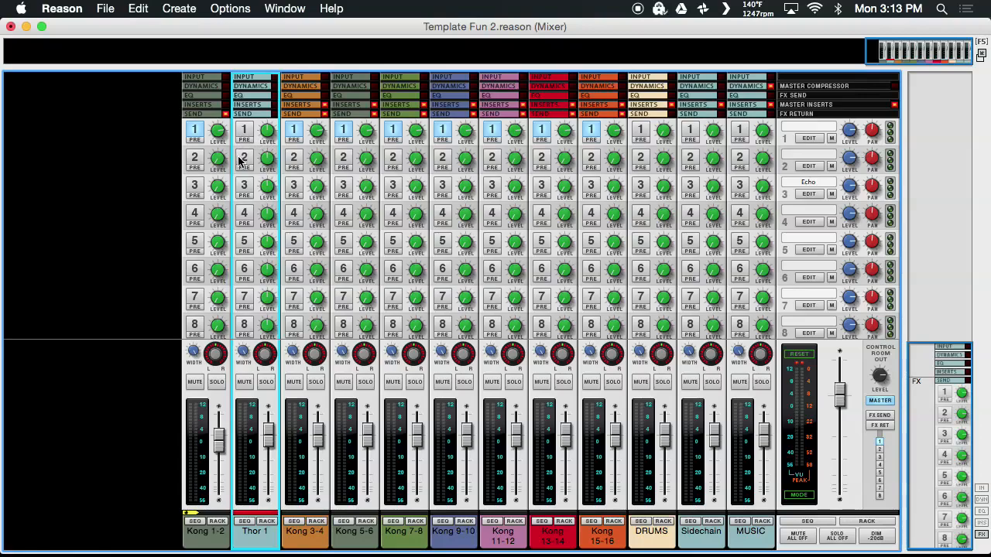
- Enable send 2 on the Thor 1 channel, adjust its send level and raise the channel fader
{"action": "left_click", "coordinate": [744, 540]}
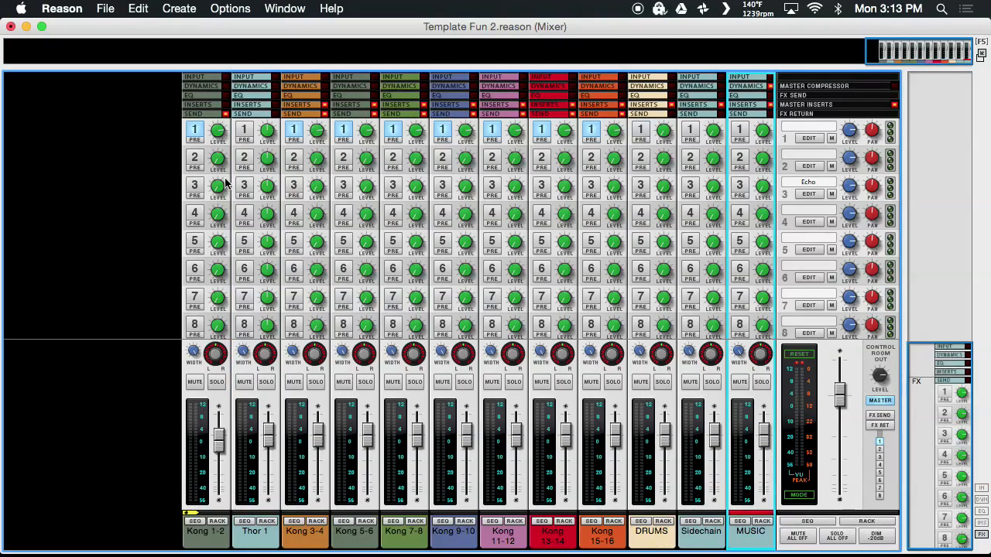
{"action": "left_click", "coordinate": [245, 160]}
{"action": "left_click_drag", "start_coordinate": [269, 160], "coordinate": [276, 149]}
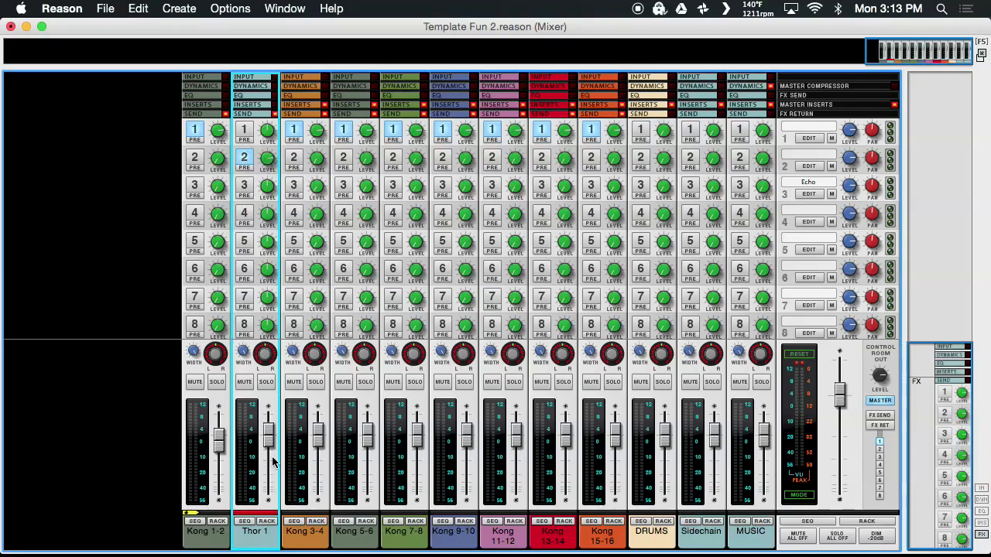
{"action": "left_click_drag", "start_coordinate": [269, 438], "coordinate": [293, 430]}
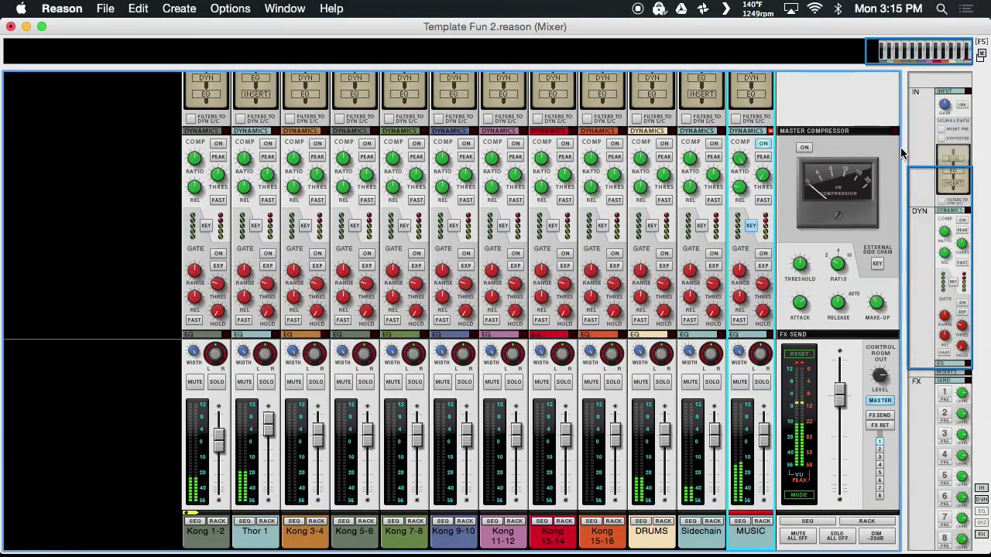
- Adjust the compressor ratio and release in the MUSIC channel's dynamics section
{"action": "scroll", "coordinate": [900, 148], "scroll_direction": "up", "scroll_amount": 5}
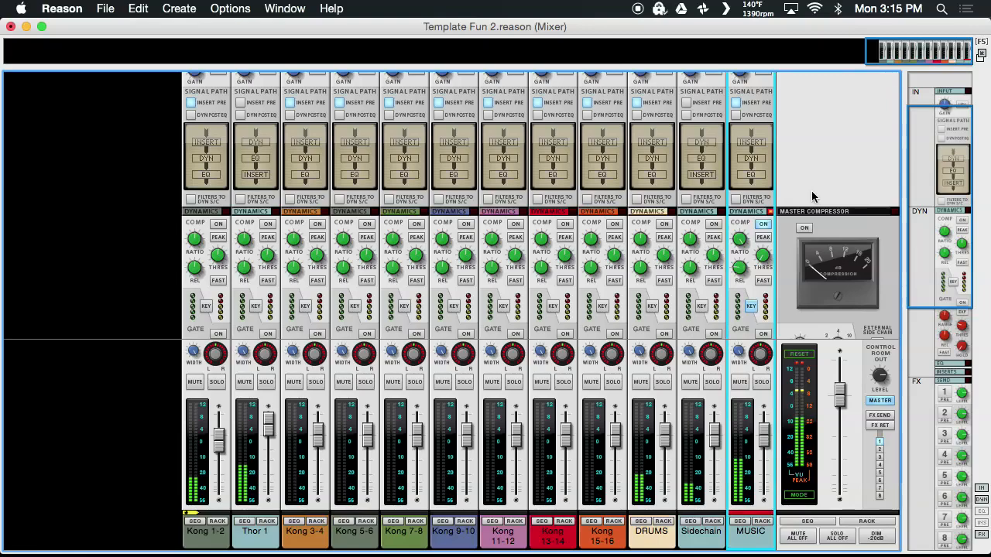
{"action": "left_click_drag", "start_coordinate": [741, 265], "coordinate": [742, 248]}
{"action": "scroll", "coordinate": [740, 246], "scroll_direction": "down", "scroll_amount": 6}
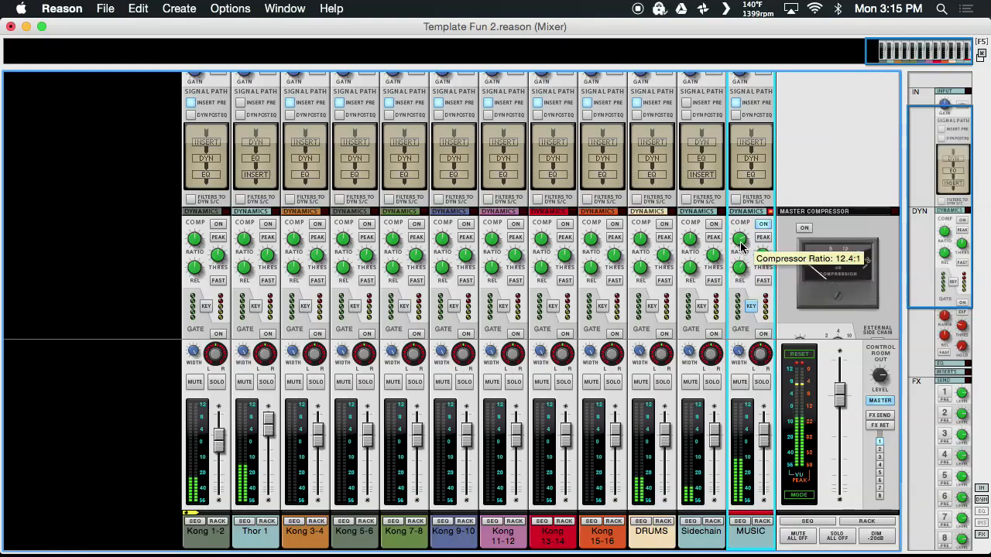
{"action": "scroll", "coordinate": [740, 246], "scroll_direction": "up", "scroll_amount": 3}
{"action": "left_click_drag", "start_coordinate": [740, 268], "coordinate": [761, 189]}
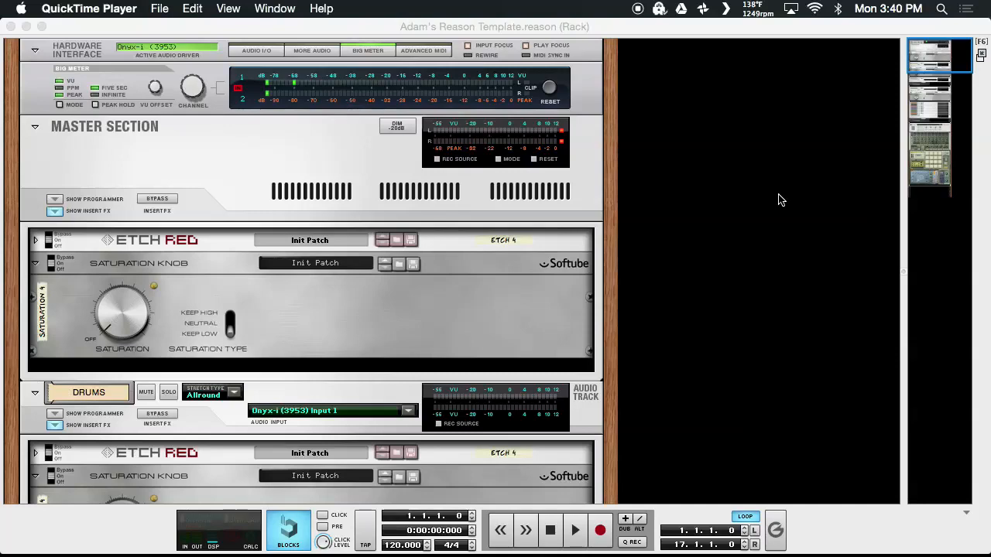
- Switch to the template song in Reason and examine its mixer's DRUMS, MUSIC and Sidechain sends, the channel send assignments and the insert controls
{"action": "left_click", "coordinate": [746, 203]}
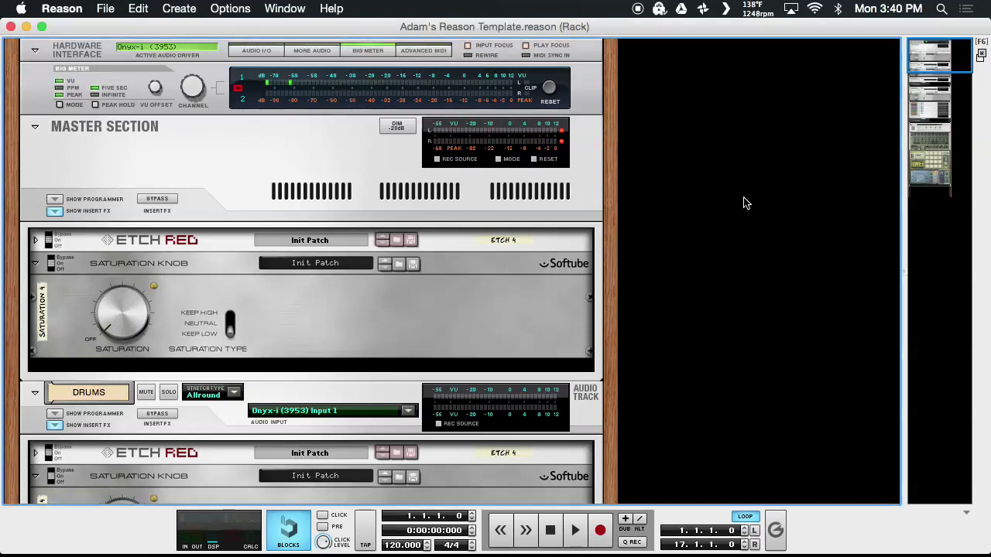
{"action": "key", "text": "F5"}
{"action": "scroll", "coordinate": [777, 338], "scroll_direction": "up", "scroll_amount": 5}
{"action": "scroll", "coordinate": [776, 338], "scroll_direction": "up", "scroll_amount": 5}
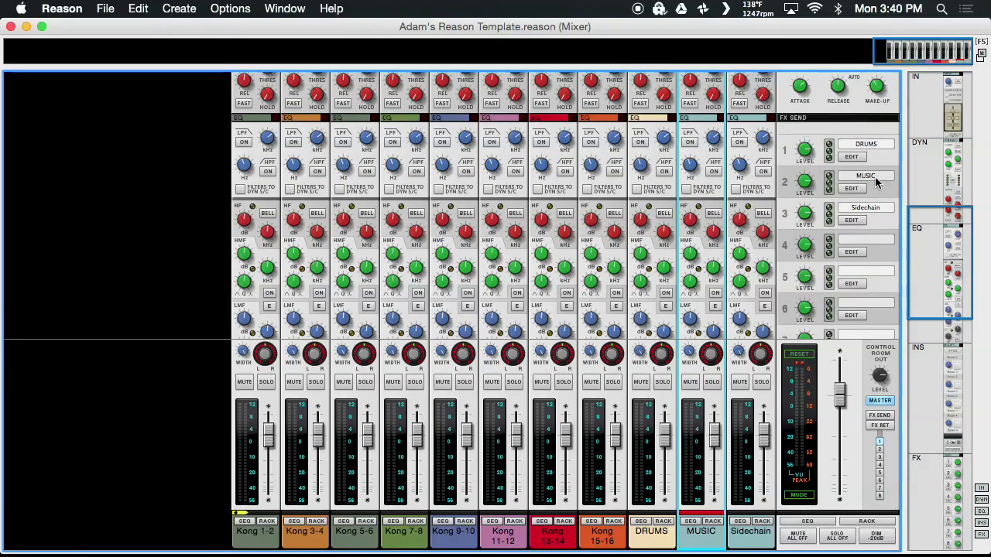
{"action": "left_click", "coordinate": [749, 544]}
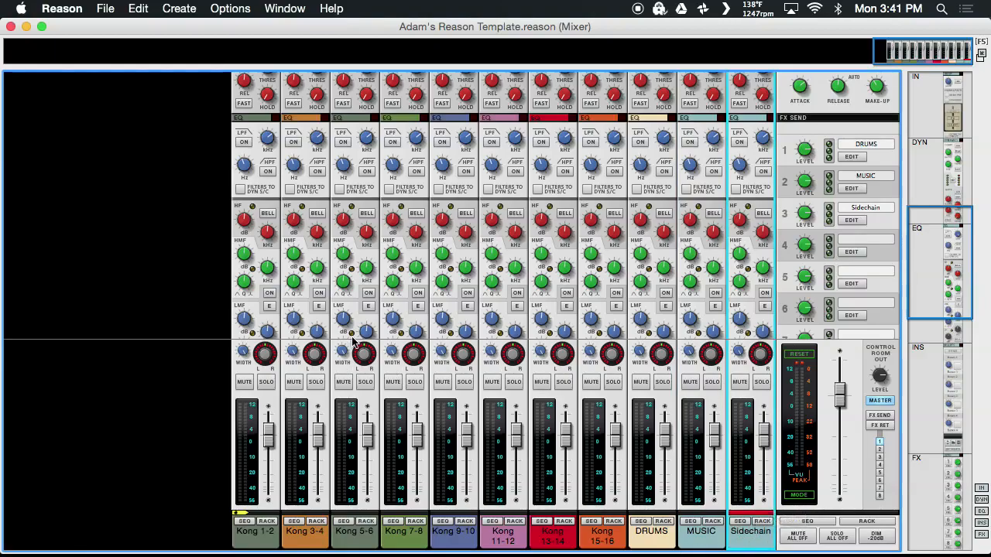
{"action": "scroll", "coordinate": [354, 336], "scroll_direction": "up", "scroll_amount": 3}
{"action": "scroll", "coordinate": [355, 335], "scroll_direction": "down", "scroll_amount": 15}
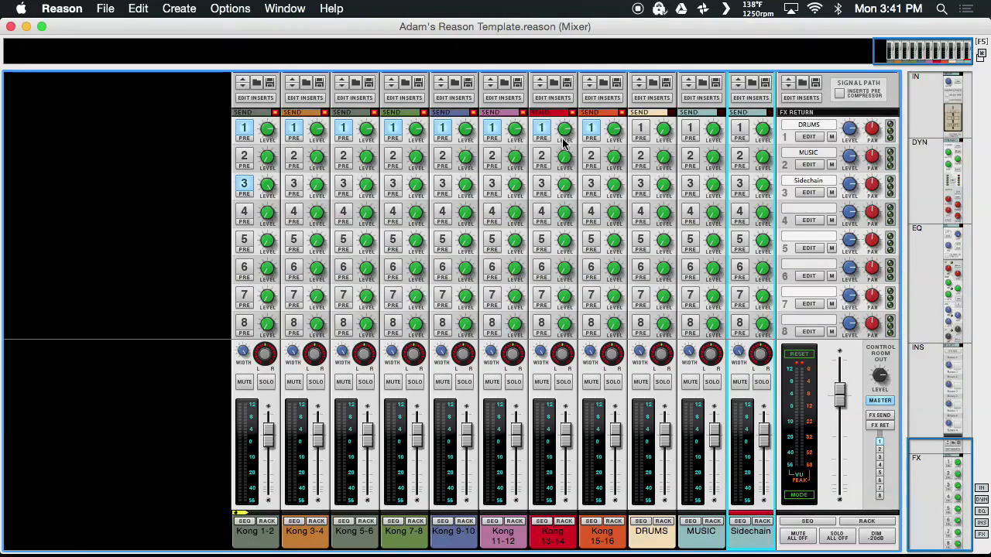
{"action": "left_click", "coordinate": [242, 186]}
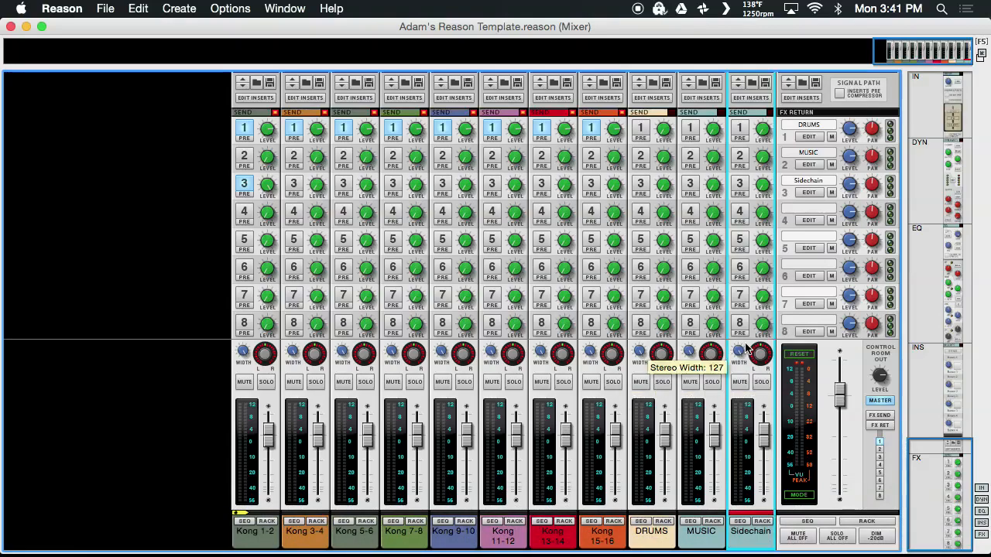
{"action": "scroll", "coordinate": [811, 390], "scroll_direction": "up", "scroll_amount": 5}
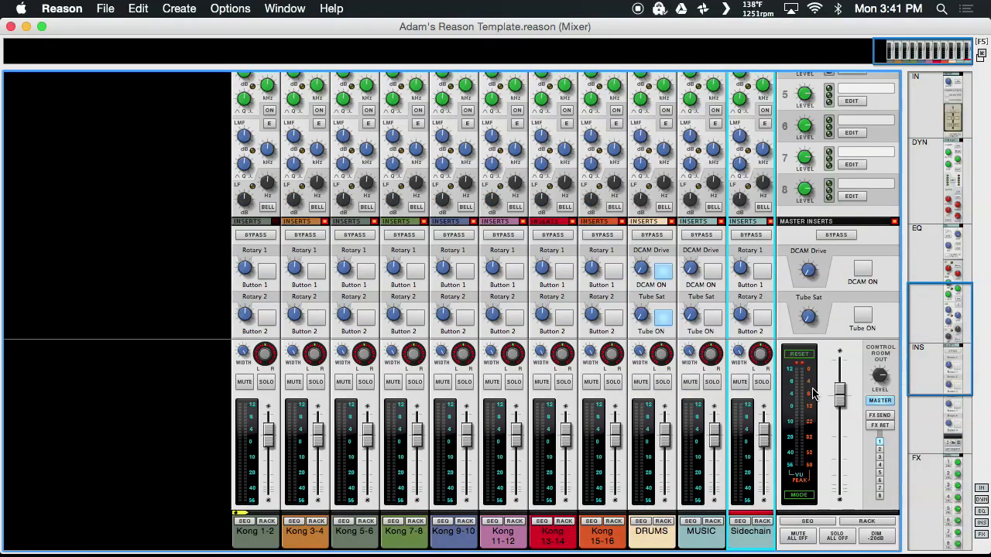
{"action": "scroll", "coordinate": [811, 394], "scroll_direction": "down", "scroll_amount": 3}
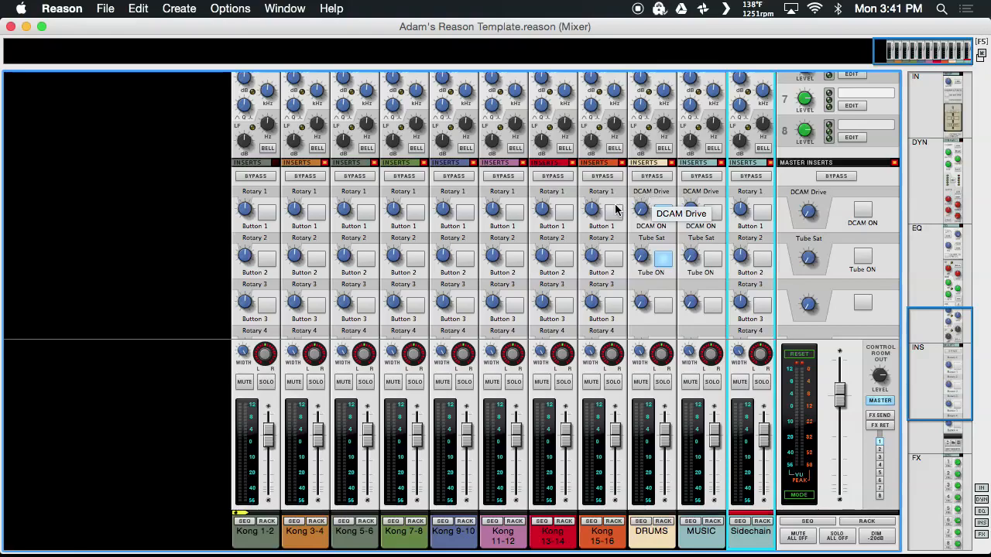
- Unfold the Etch Red in the Master Section's insert effects to inspect its controls, and fold it again
{"action": "key", "text": "F6"}
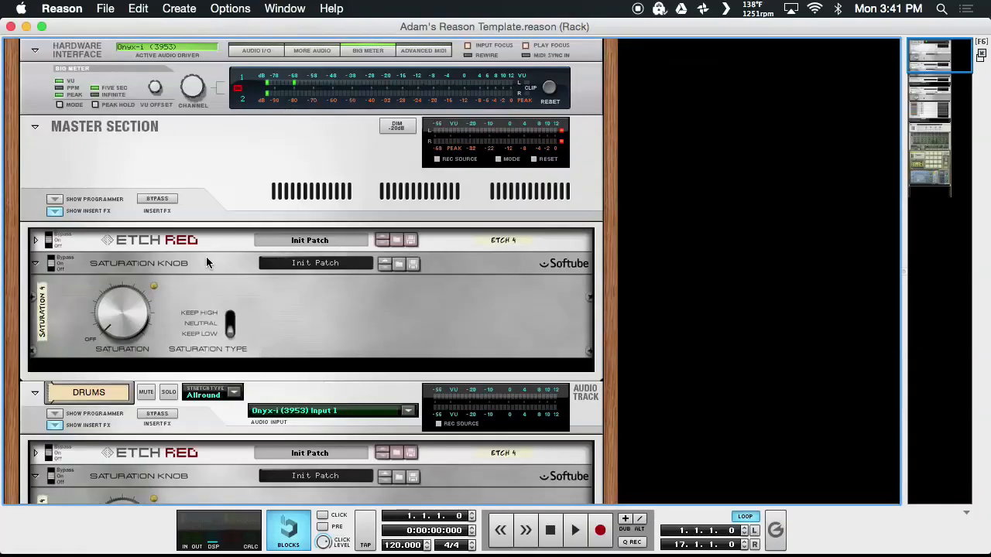
{"action": "left_click", "coordinate": [35, 240]}
{"action": "scroll", "coordinate": [164, 327], "scroll_direction": "down", "scroll_amount": 5}
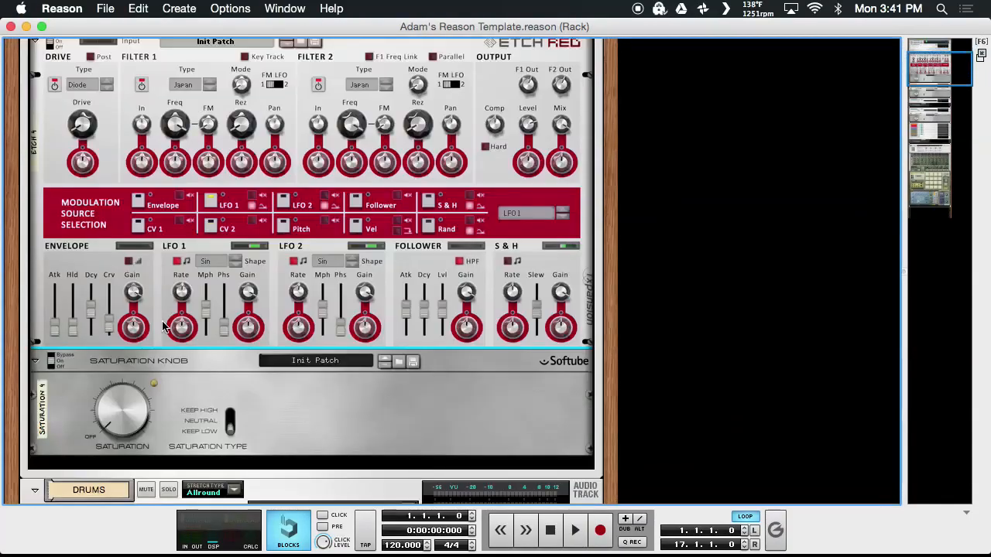
{"action": "scroll", "coordinate": [164, 326], "scroll_direction": "up", "scroll_amount": 2}
{"action": "scroll", "coordinate": [165, 327], "scroll_direction": "down", "scroll_amount": 3}
{"action": "scroll", "coordinate": [165, 329], "scroll_direction": "up", "scroll_amount": 6}
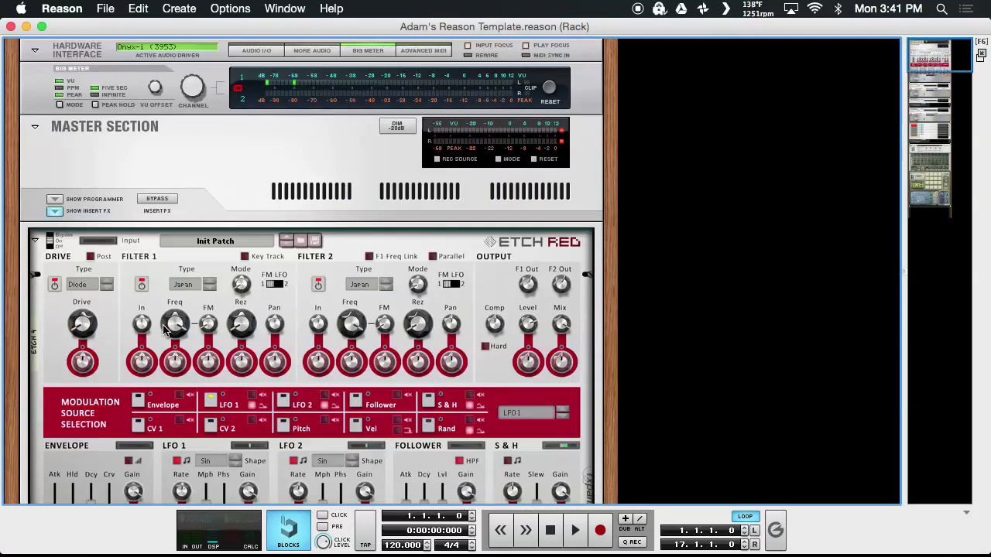
{"action": "left_click", "coordinate": [35, 241]}
{"action": "left_click", "coordinate": [222, 307]}
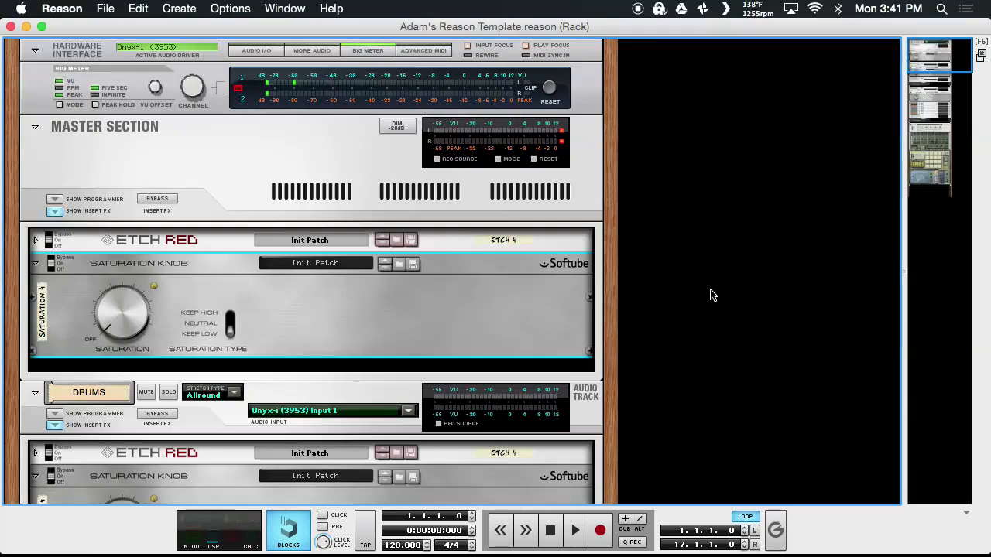
- Review the mixer's signal path, dynamics, FX send and insert sections, including the DCAM Drive and Tube Sat controls
{"action": "key", "text": "F5"}
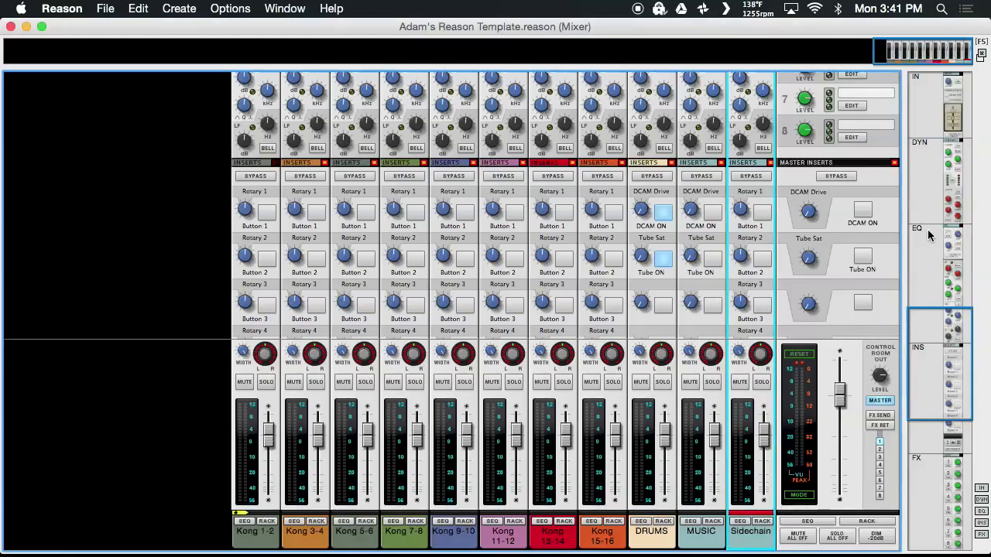
{"action": "scroll", "coordinate": [848, 267], "scroll_direction": "up", "scroll_amount": 5}
{"action": "scroll", "coordinate": [848, 267], "scroll_direction": "up", "scroll_amount": 6}
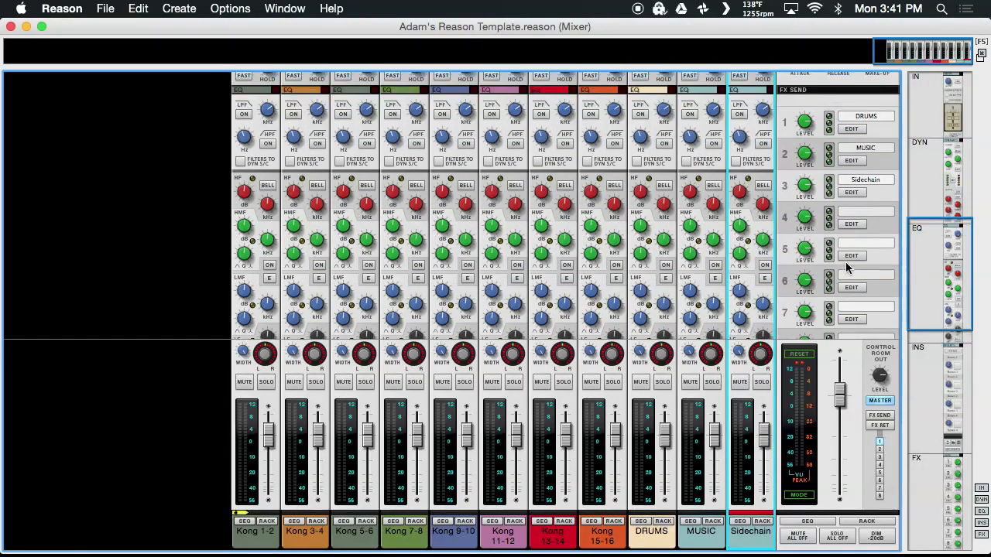
{"action": "scroll", "coordinate": [847, 267], "scroll_direction": "down", "scroll_amount": 6}
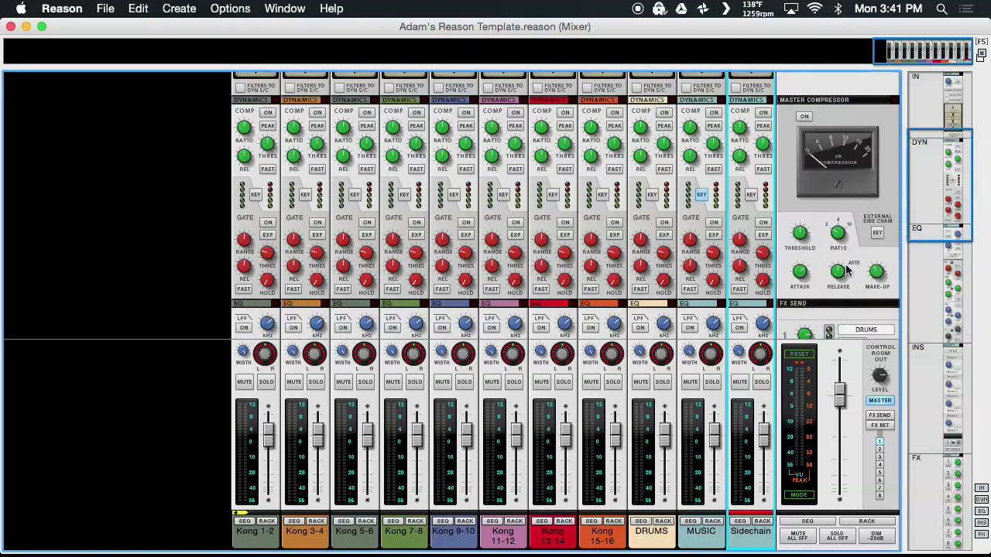
{"action": "scroll", "coordinate": [848, 270], "scroll_direction": "down", "scroll_amount": 2}
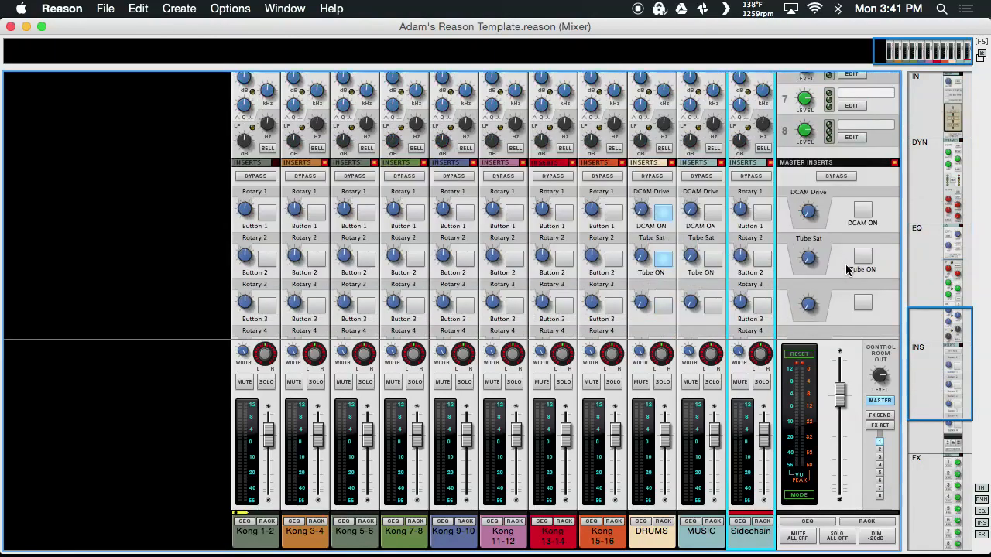
{"action": "scroll", "coordinate": [848, 270], "scroll_direction": "up", "scroll_amount": 7}
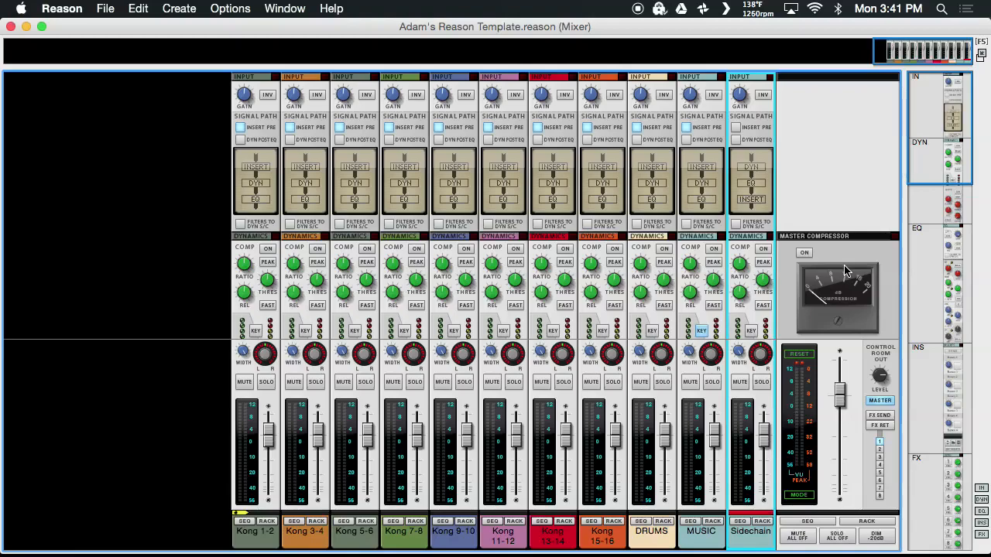
{"action": "scroll", "coordinate": [845, 270], "scroll_direction": "down", "scroll_amount": 5}
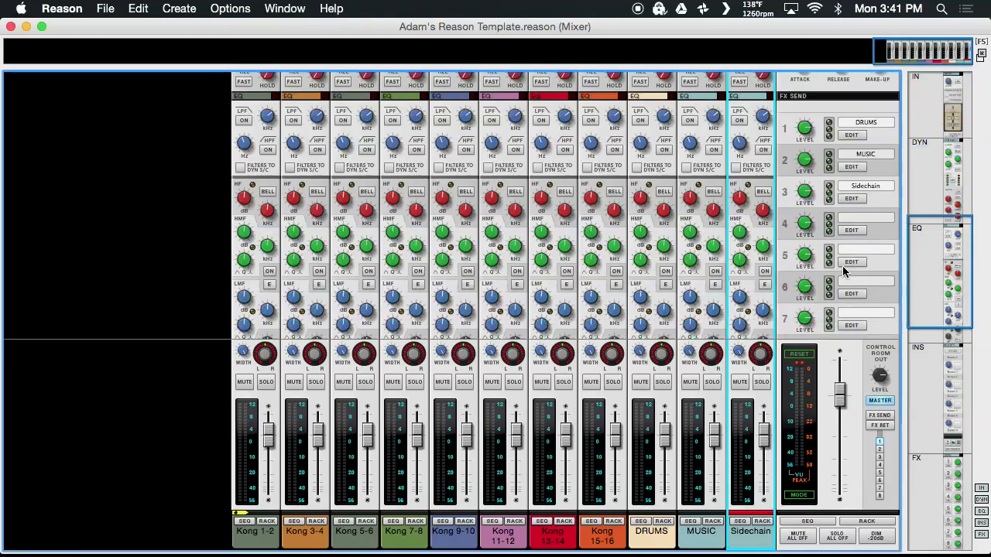
{"action": "scroll", "coordinate": [845, 271], "scroll_direction": "down", "scroll_amount": 4}
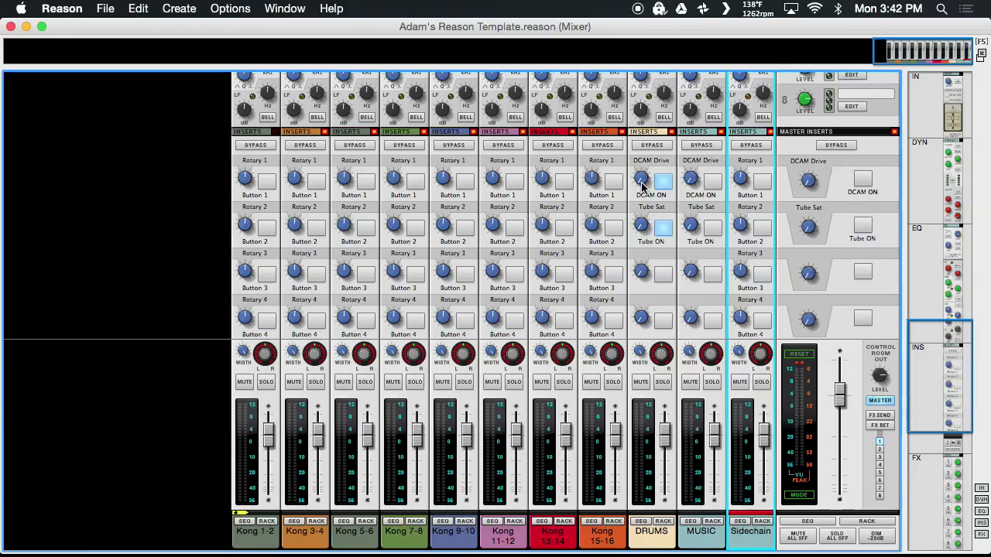
- Try the DCAM Drive and Tube Sat insert knobs and their on switches on the DRUMS channel
{"action": "left_click_drag", "start_coordinate": [641, 182], "coordinate": [643, 164]}
{"action": "left_click", "coordinate": [661, 186]}
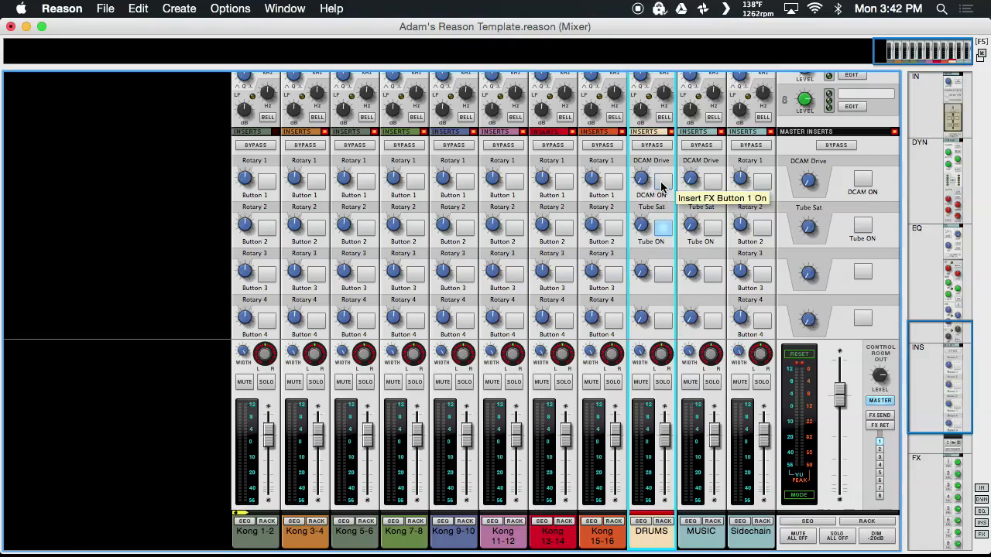
{"action": "mouse_move", "coordinate": [641, 225]}
{"action": "left_mouse_down"}
{"action": "mouse_move", "coordinate": [647, 188]}
{"action": "mouse_move", "coordinate": [643, 243]}
{"action": "left_mouse_up"}
{"action": "left_click", "coordinate": [659, 230]}
{"action": "left_click", "coordinate": [659, 230]}
- Switch on the DCAM and Tube inserts for the DRUMS channel, the MUSIC channel and the master section
{"action": "left_click", "coordinate": [712, 180]}
{"action": "left_click", "coordinate": [712, 227]}
{"action": "left_click", "coordinate": [717, 232]}
{"action": "left_click", "coordinate": [668, 183]}
{"action": "left_click", "coordinate": [665, 230]}
{"action": "left_click", "coordinate": [707, 226]}
{"action": "left_click", "coordinate": [667, 227]}
{"action": "left_click", "coordinate": [665, 183]}
{"action": "left_click", "coordinate": [716, 184]}
{"action": "left_click", "coordinate": [856, 183]}
{"action": "left_click", "coordinate": [862, 226]}
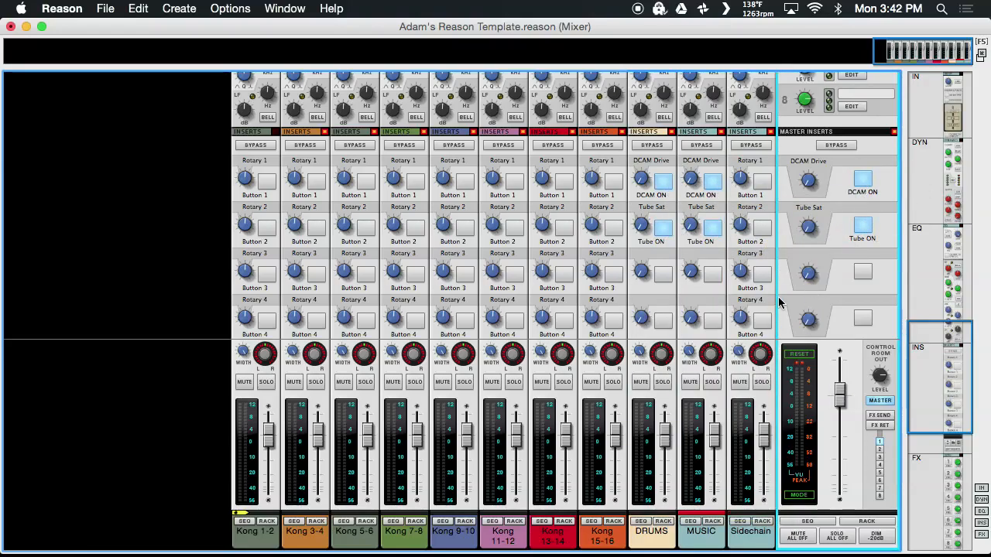
- Examine the cabling on the rear of the rack, from the Master Section's FX sends down to Kong's outputs
{"action": "left_click", "coordinate": [642, 226]}
{"action": "scroll", "coordinate": [659, 325], "scroll_direction": "down", "scroll_amount": 5}
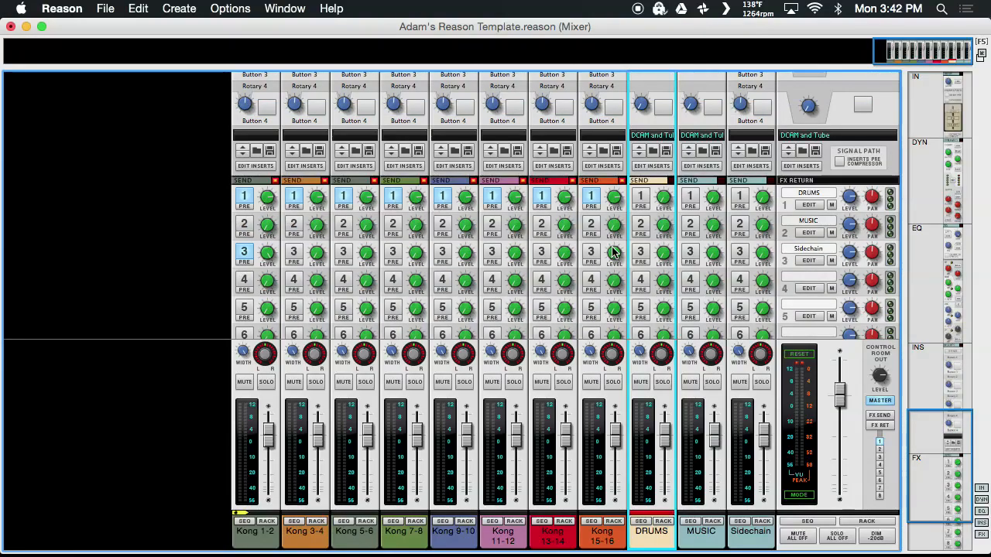
{"action": "key", "text": "F6"}
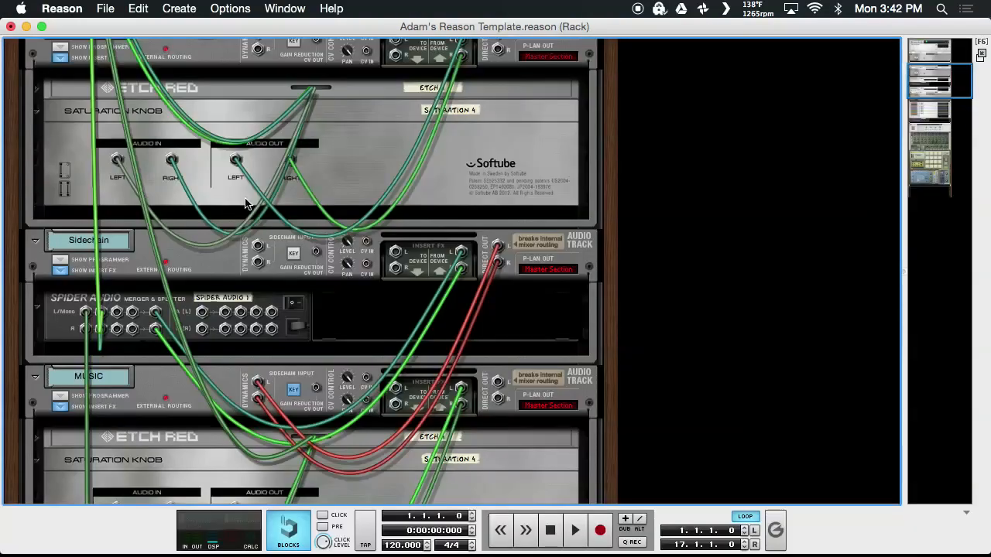
{"action": "scroll", "coordinate": [244, 203], "scroll_direction": "up", "scroll_amount": 4}
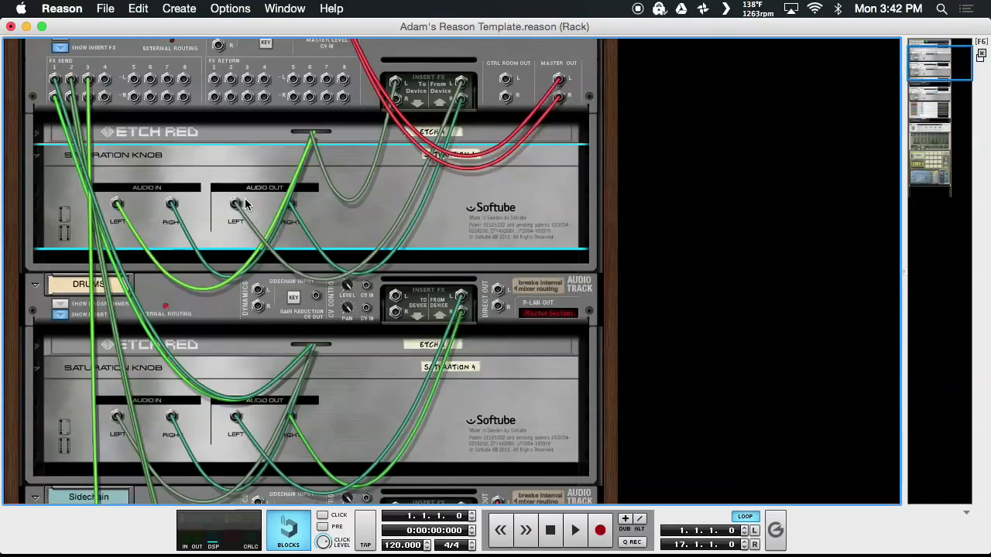
{"action": "scroll", "coordinate": [245, 199], "scroll_direction": "down", "scroll_amount": 20}
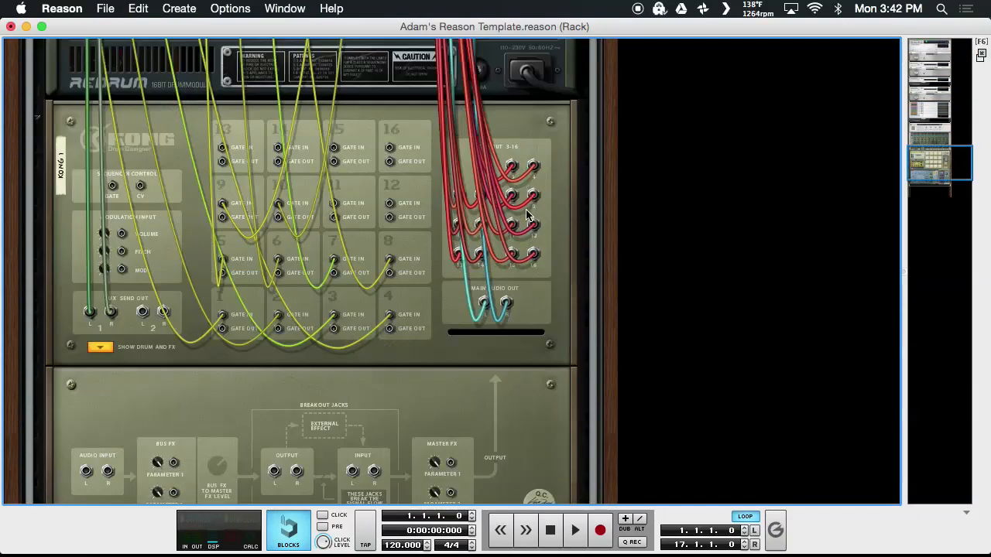
- Unfold the Kong 15-16 audio track on the rear of the rack and examine its Spider Audio, insert and direct out cabling
{"action": "scroll", "coordinate": [526, 215], "scroll_direction": "up", "scroll_amount": 6}
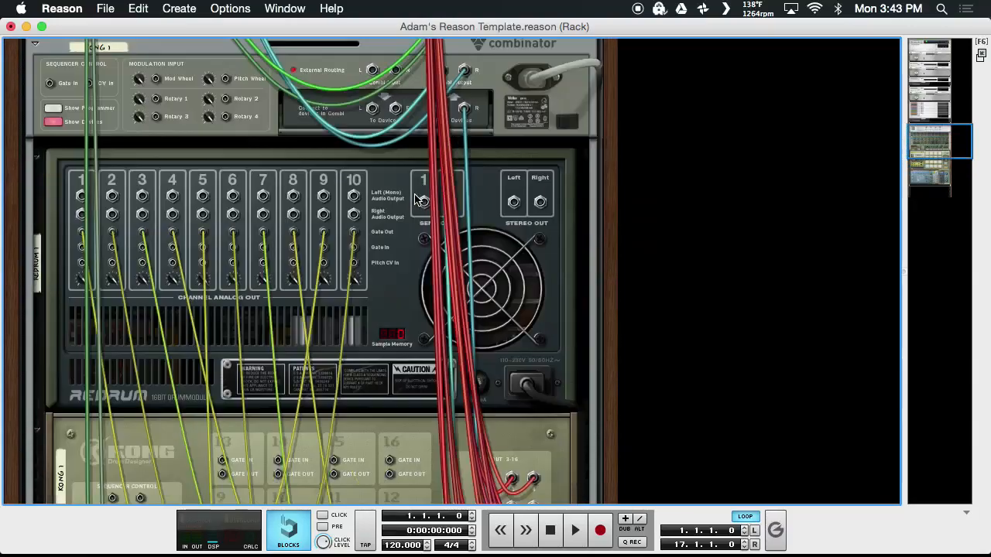
{"action": "scroll", "coordinate": [418, 213], "scroll_direction": "up", "scroll_amount": 6}
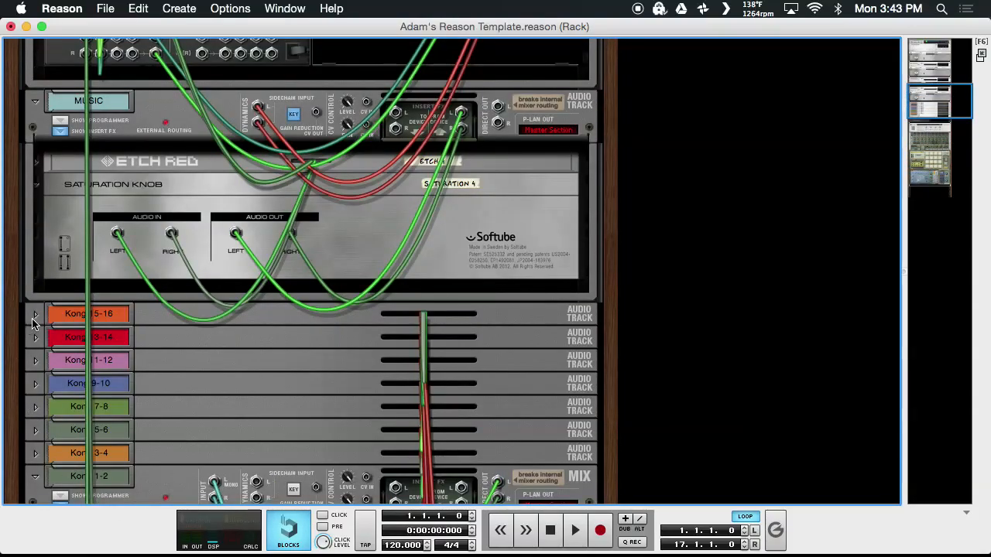
{"action": "left_click", "coordinate": [34, 318]}
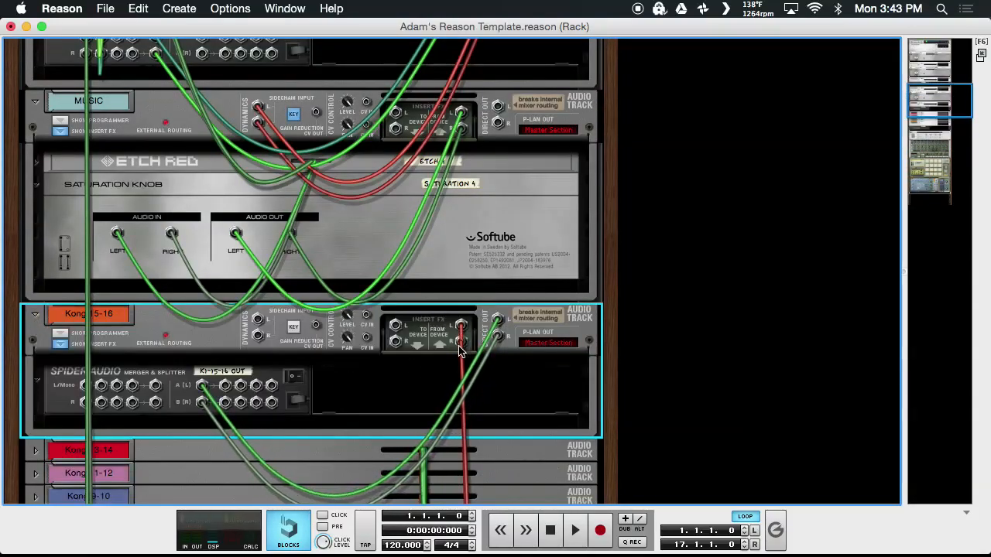
{"action": "mouse_move", "coordinate": [463, 332]}
{"action": "left_click", "coordinate": [159, 381]}
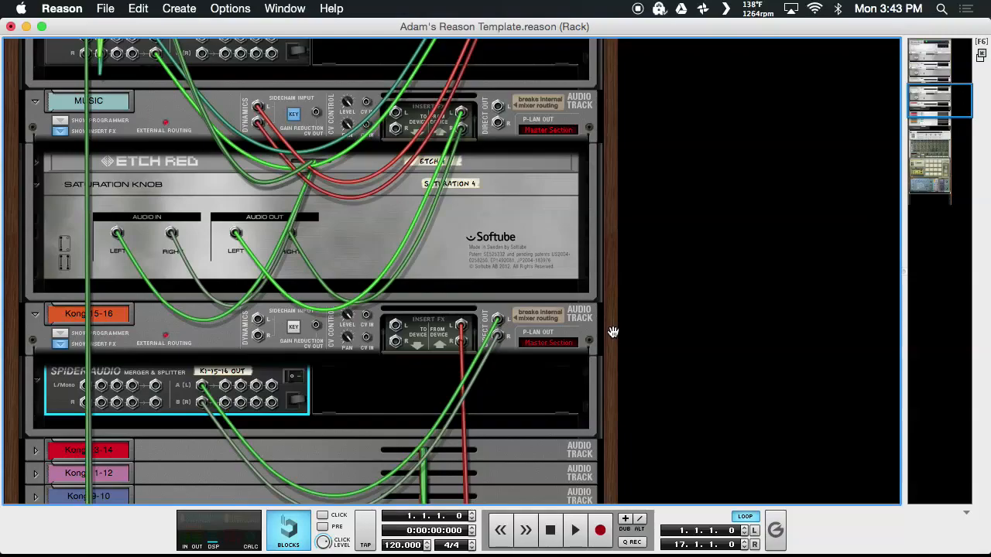
- Show the mixer's FX send and return section to examine the Kong channels' sends to the DRUMS, MUSIC and Sidechain buses
{"action": "key", "text": "super+Tab"}
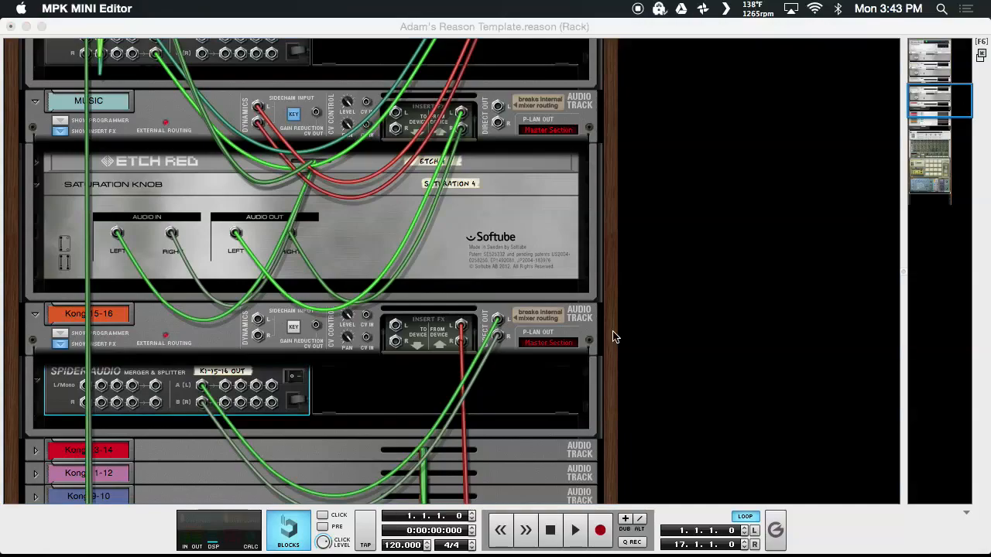
{"action": "left_click", "coordinate": [634, 279]}
{"action": "key", "text": "F5"}
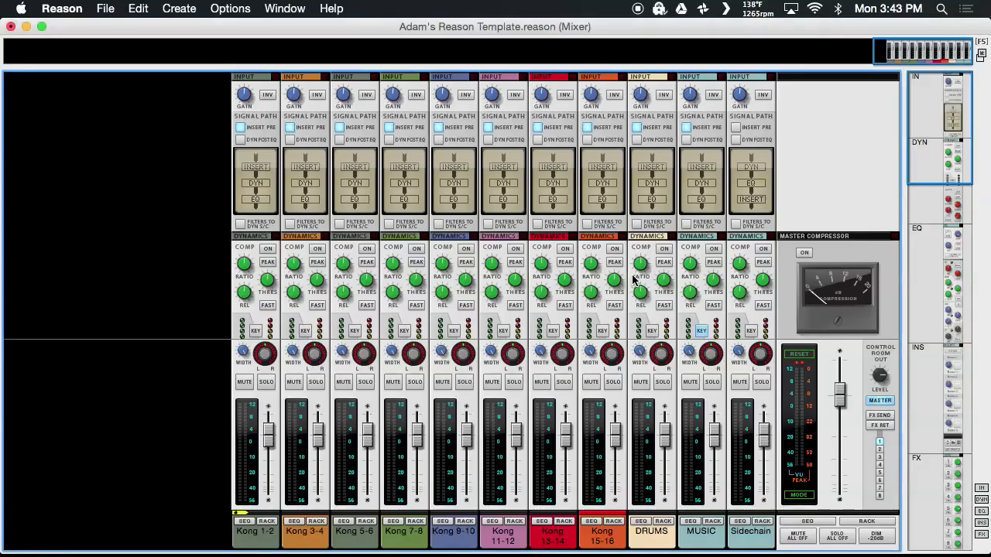
{"action": "scroll", "coordinate": [635, 285], "scroll_direction": "down", "scroll_amount": 10}
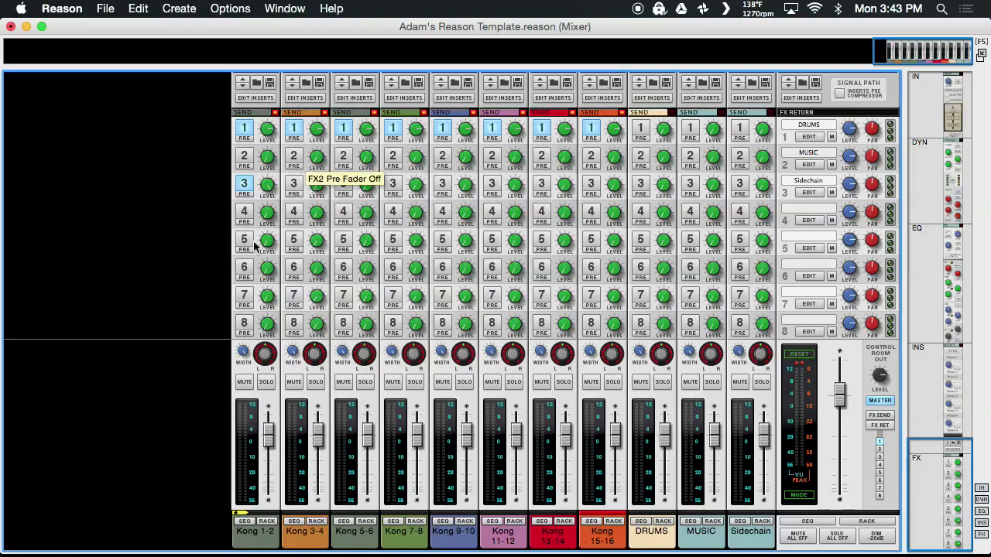
- Return to the front of the rack and select the Saturation Knob in the Master Section's insert effects
{"action": "key", "text": "F7"}
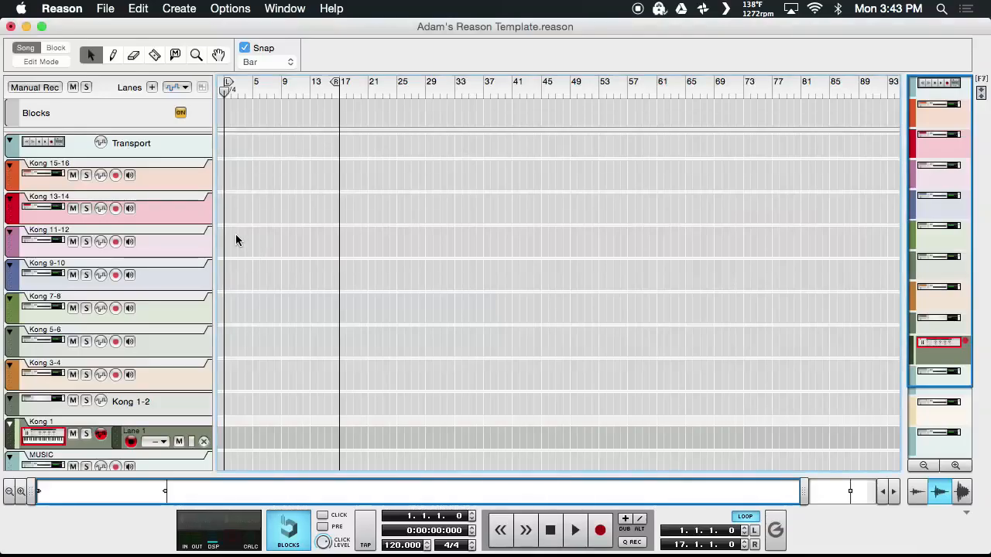
{"action": "key", "text": "F6"}
{"action": "key", "text": "Tab"}
{"action": "scroll", "coordinate": [234, 237], "scroll_direction": "up", "scroll_amount": 10}
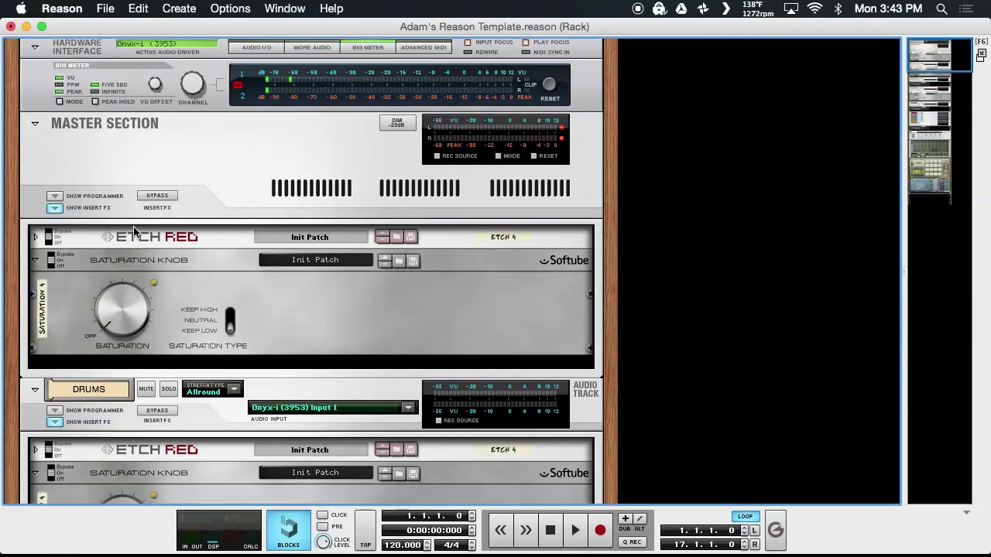
{"action": "left_click", "coordinate": [273, 289]}
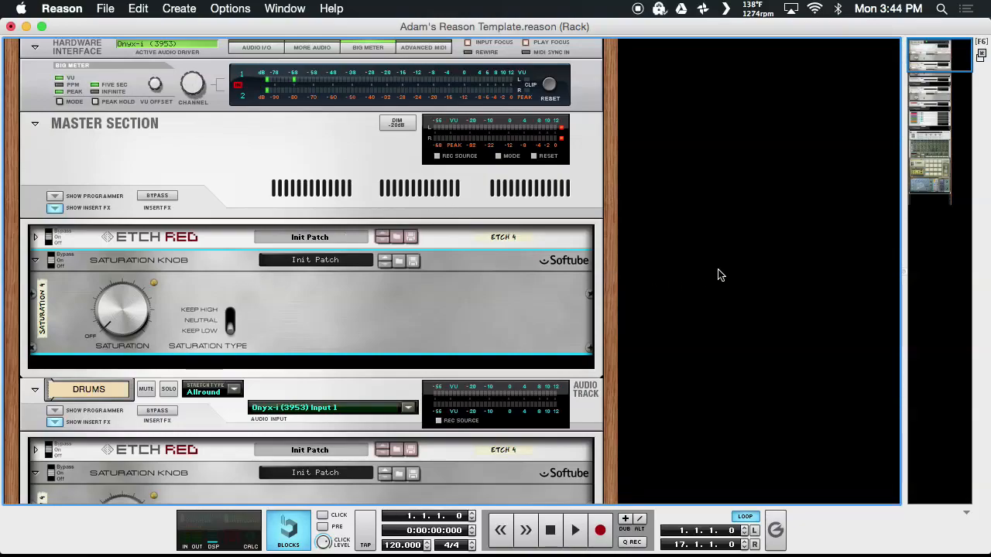
- Review the rack's front from the Master Section through the bus and Kong tracks to the Kong drum module, and back to the MUSIC bus
{"action": "scroll", "coordinate": [718, 275], "scroll_direction": "down", "scroll_amount": 3}
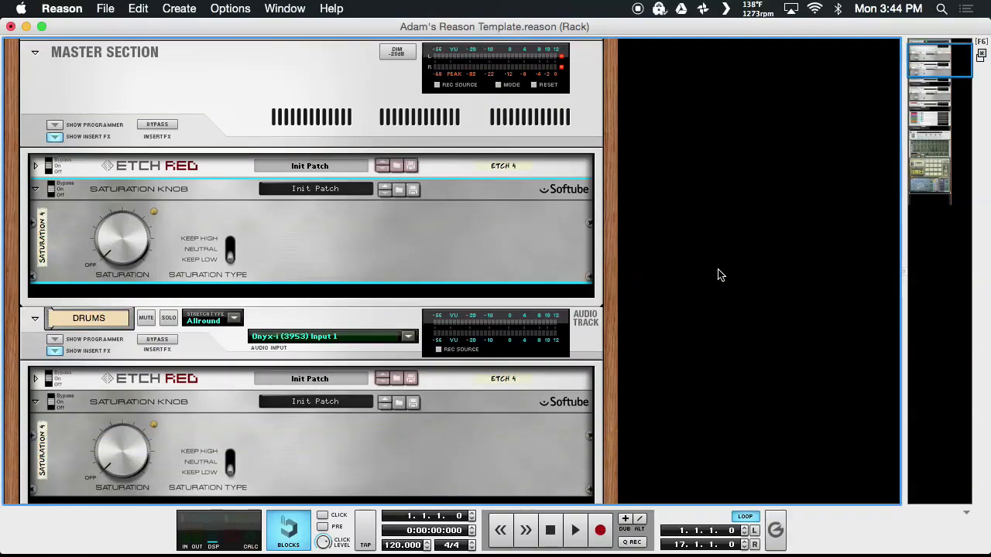
{"action": "scroll", "coordinate": [718, 274], "scroll_direction": "down", "scroll_amount": 3}
{"action": "scroll", "coordinate": [718, 275], "scroll_direction": "down", "scroll_amount": 12}
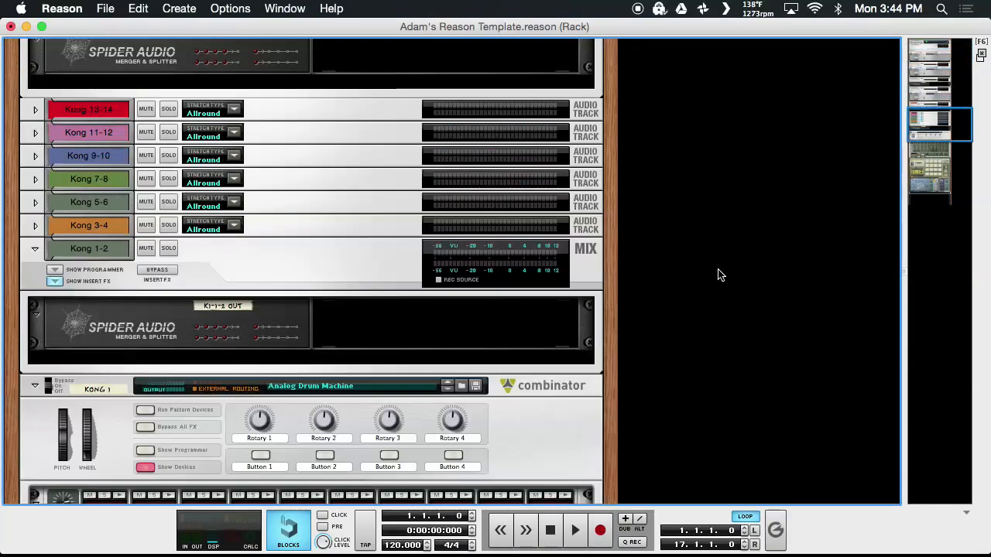
{"action": "scroll", "coordinate": [718, 274], "scroll_direction": "down", "scroll_amount": 8}
{"action": "scroll", "coordinate": [718, 275], "scroll_direction": "up", "scroll_amount": 3}
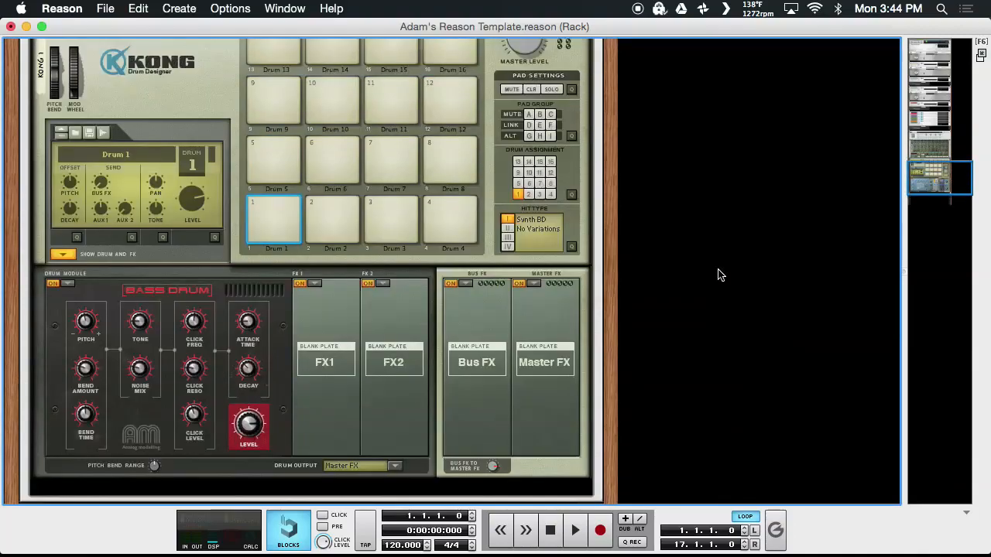
{"action": "scroll", "coordinate": [718, 275], "scroll_direction": "up", "scroll_amount": 2}
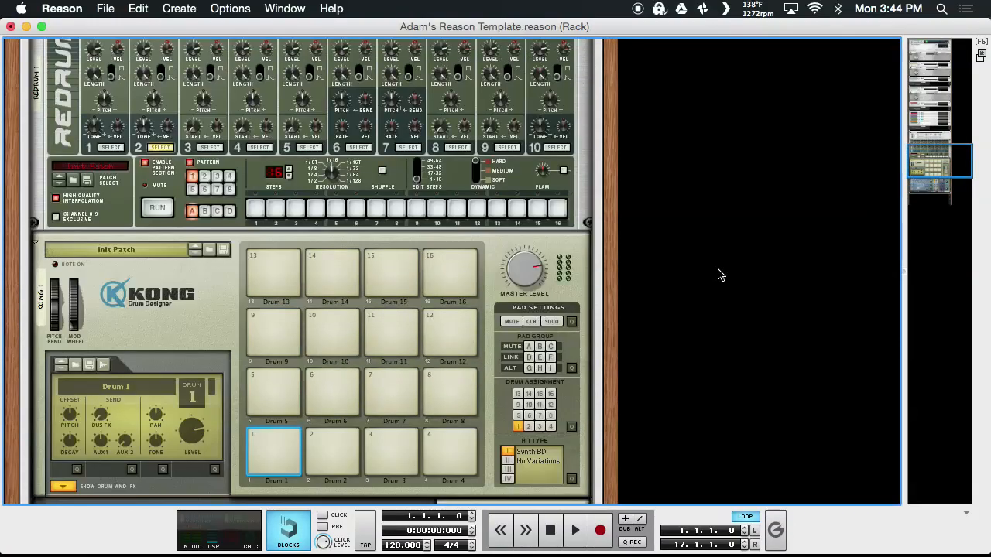
{"action": "scroll", "coordinate": [719, 275], "scroll_direction": "down", "scroll_amount": 2}
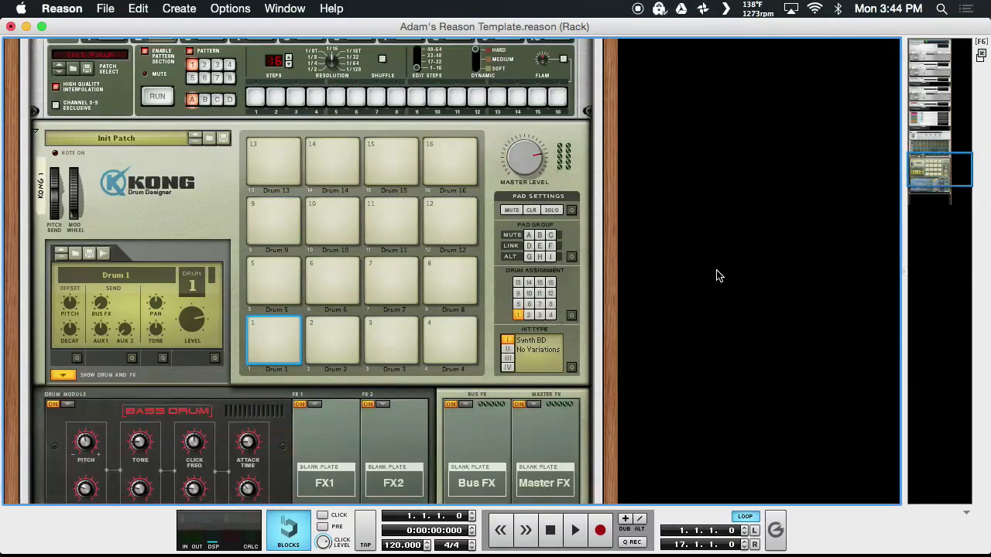
{"action": "scroll", "coordinate": [718, 275], "scroll_direction": "down", "scroll_amount": 2}
{"action": "scroll", "coordinate": [718, 275], "scroll_direction": "up", "scroll_amount": 20}
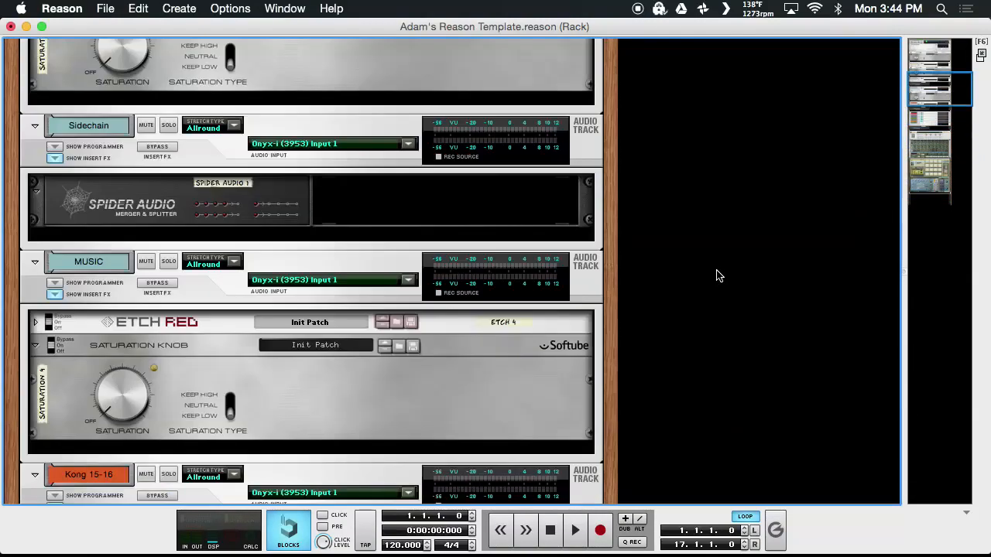